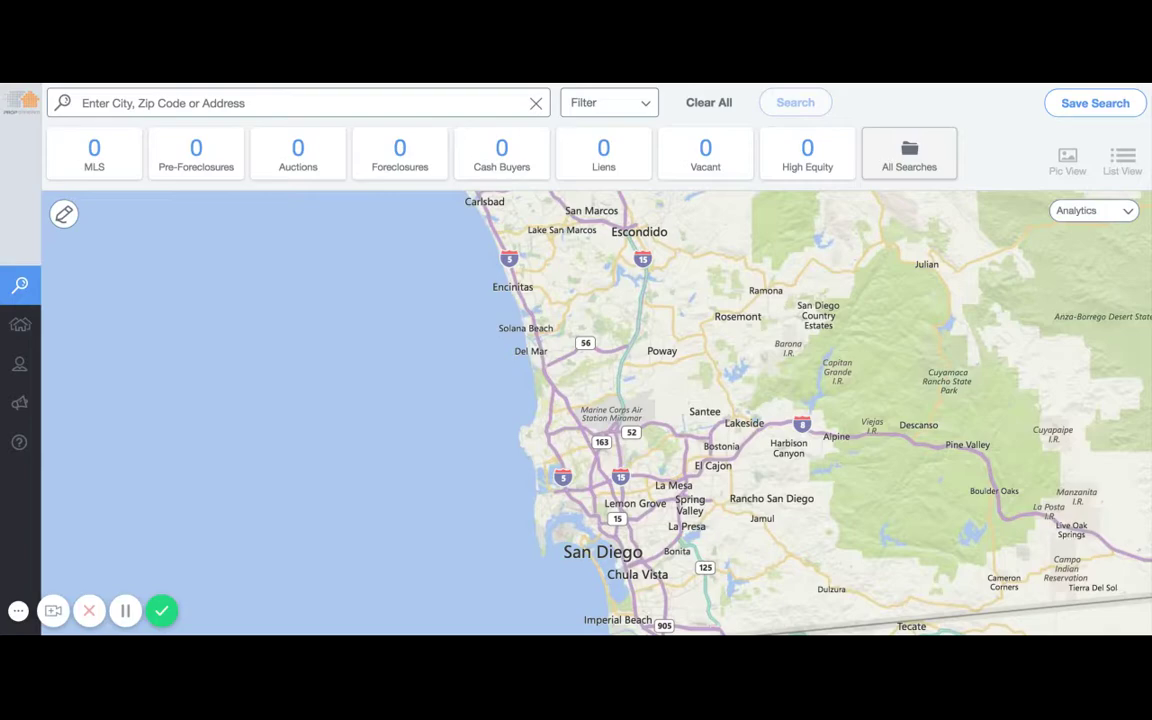
Search for properties in Sacramento, CA.
click(420, 104)
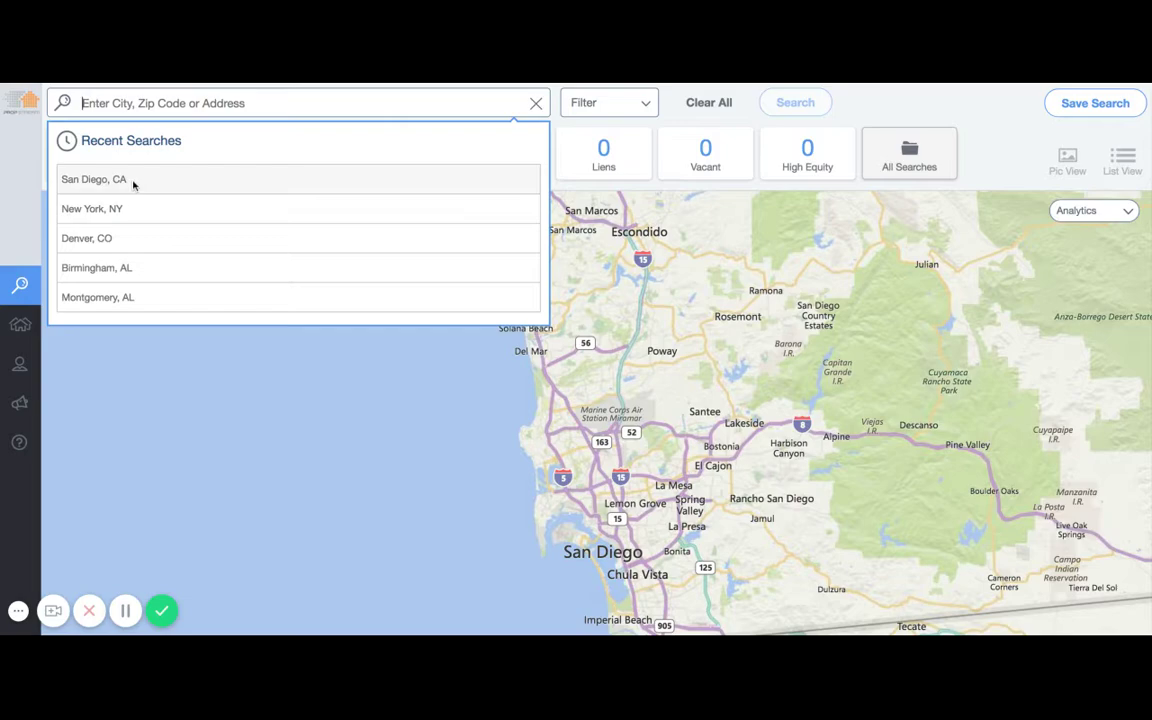
text(sacramento)
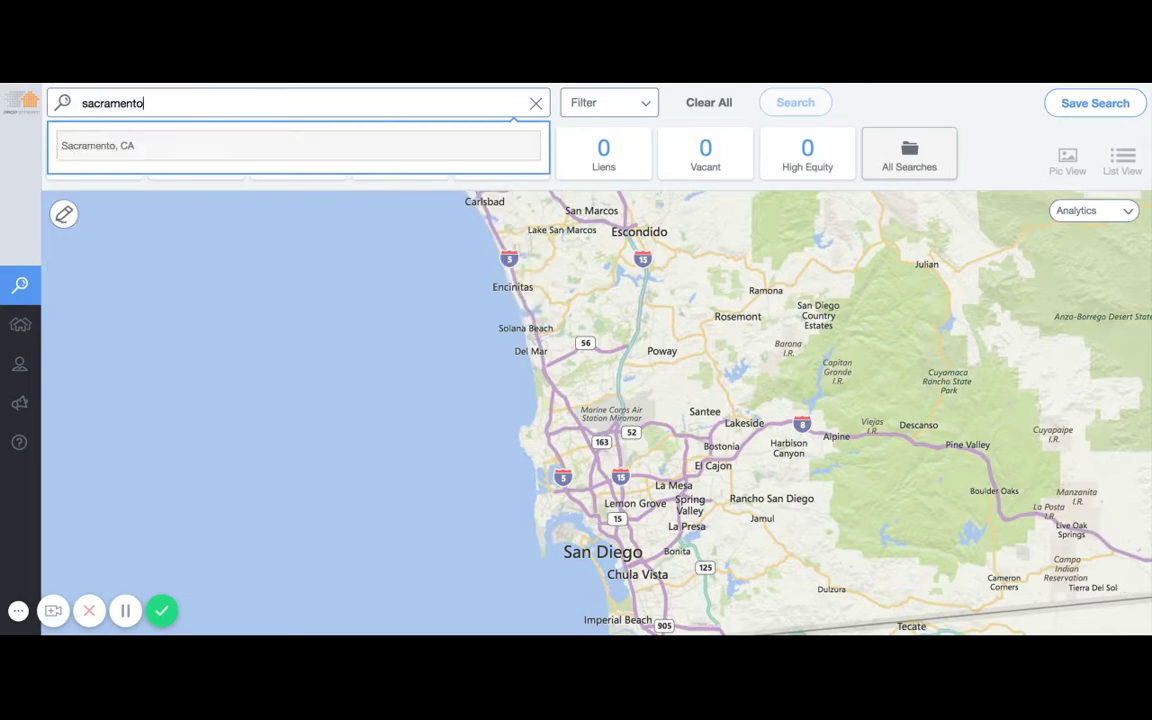
click(195, 150)
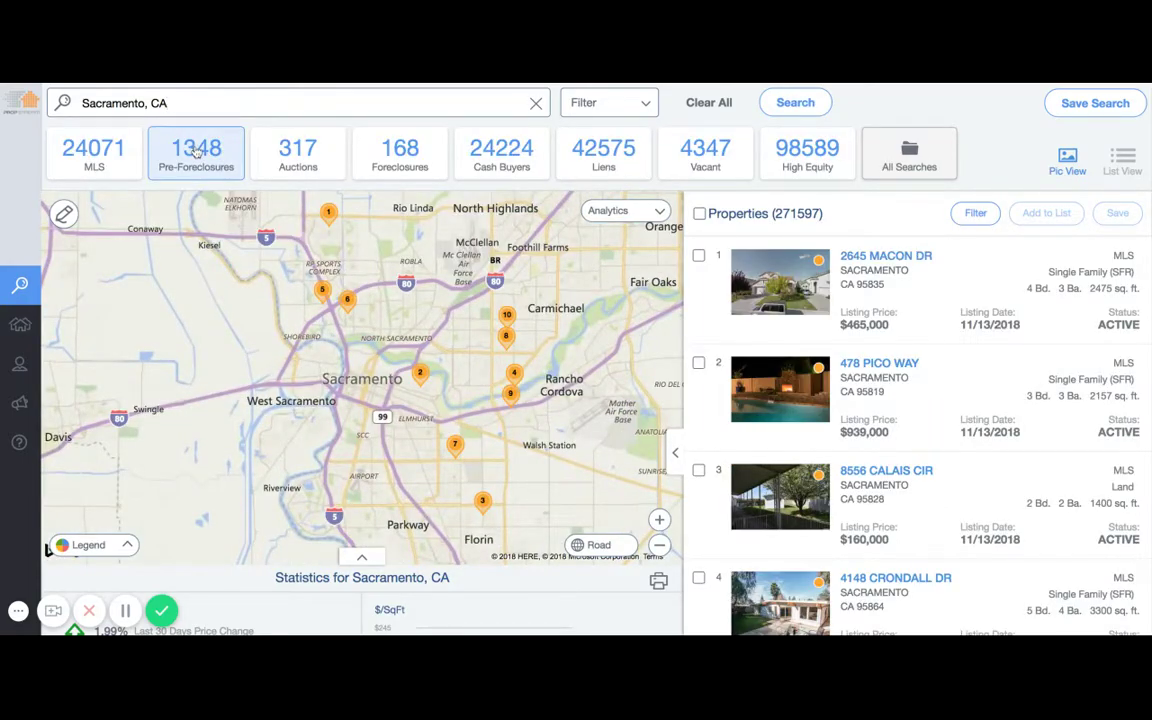
Browse the Sacramento properties in the MLS, Foreclosures, Liens, Vacant and High Equity lists.
click(108, 160)
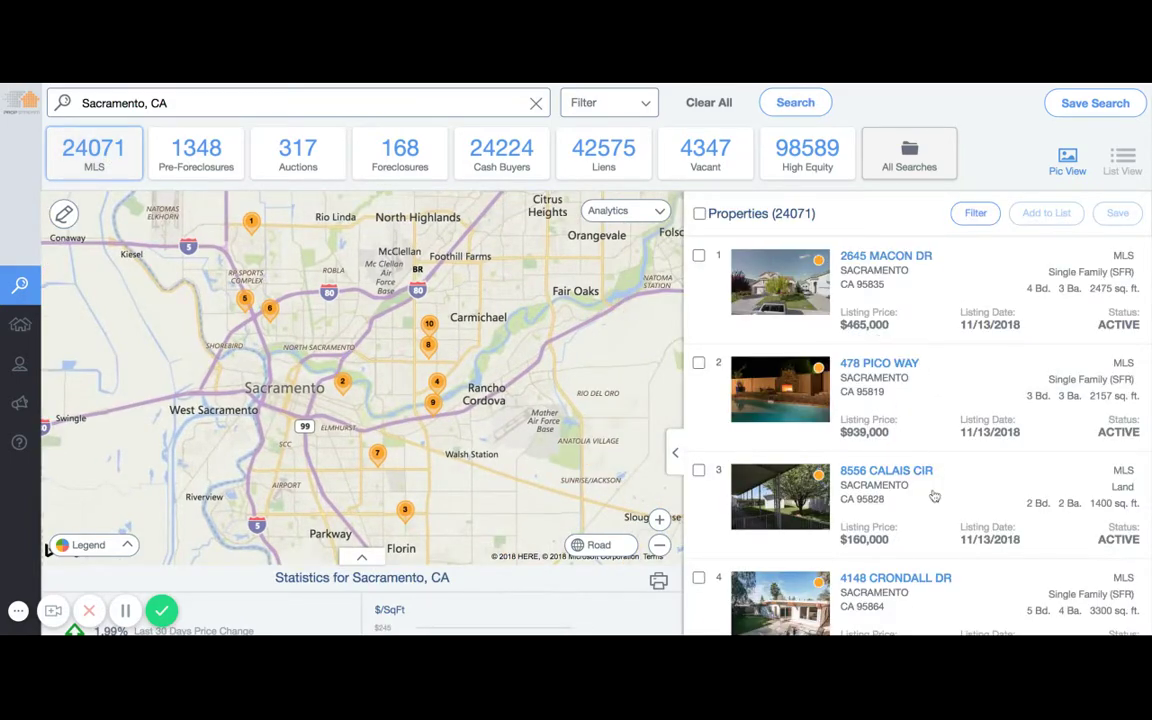
scroll(932, 496, down, 2)
scroll(932, 496, up, 2)
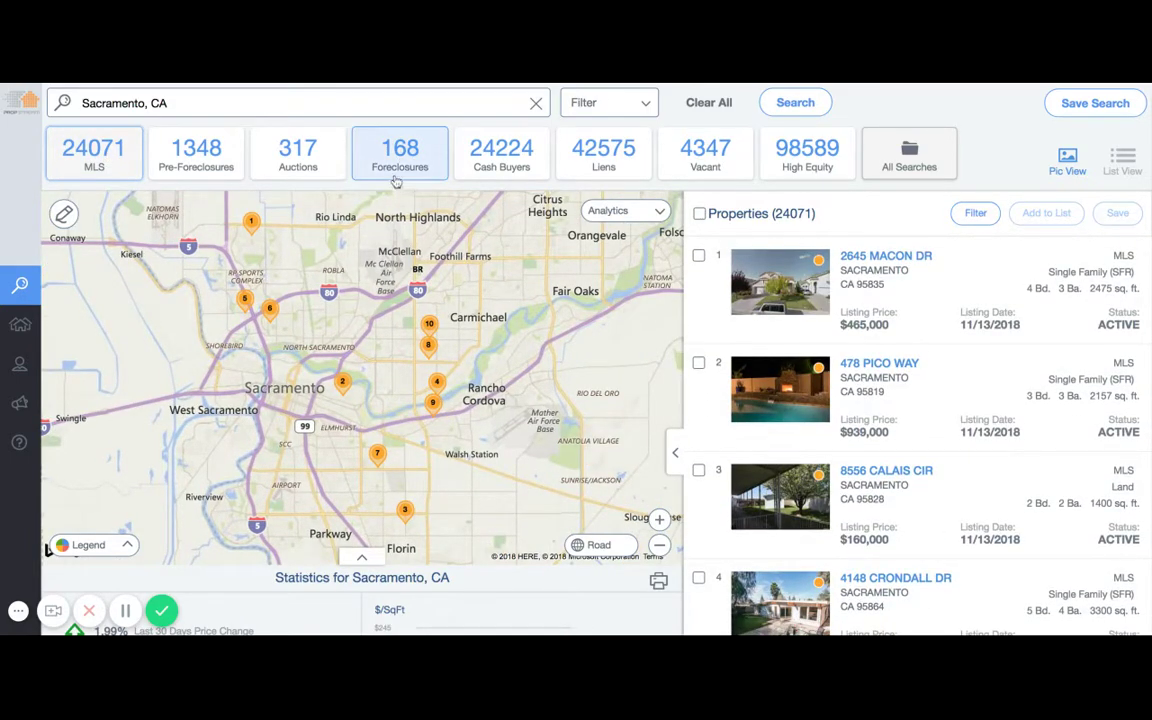
click(401, 155)
click(605, 157)
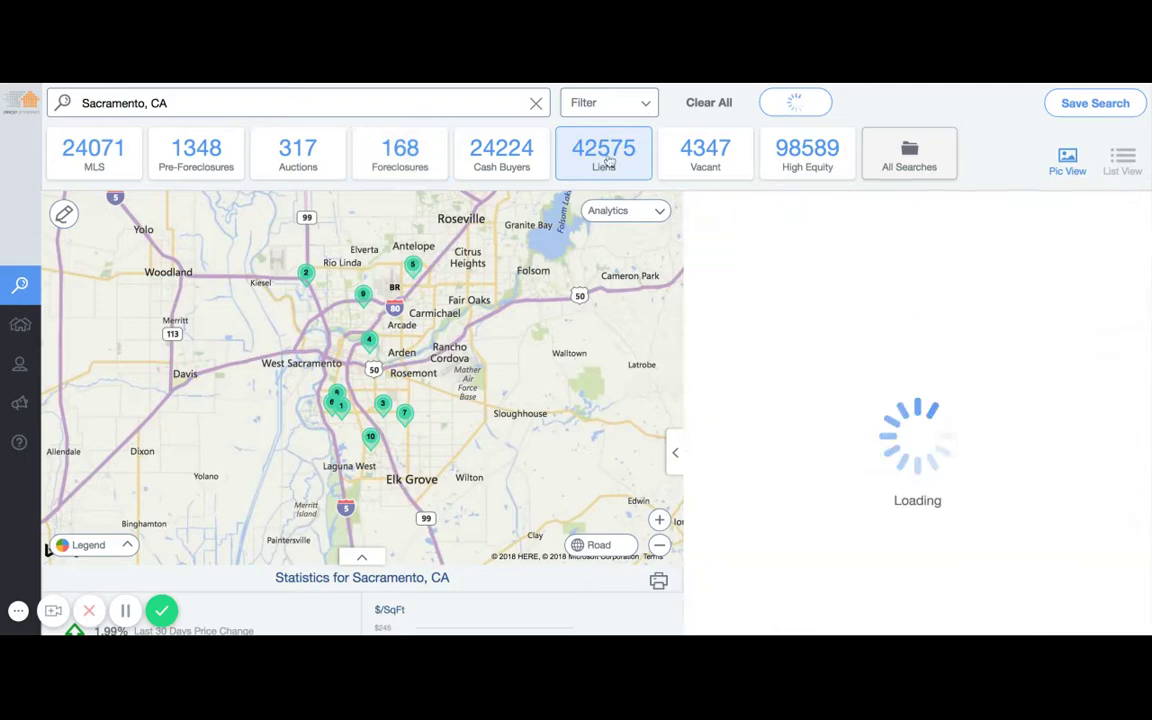
click(710, 165)
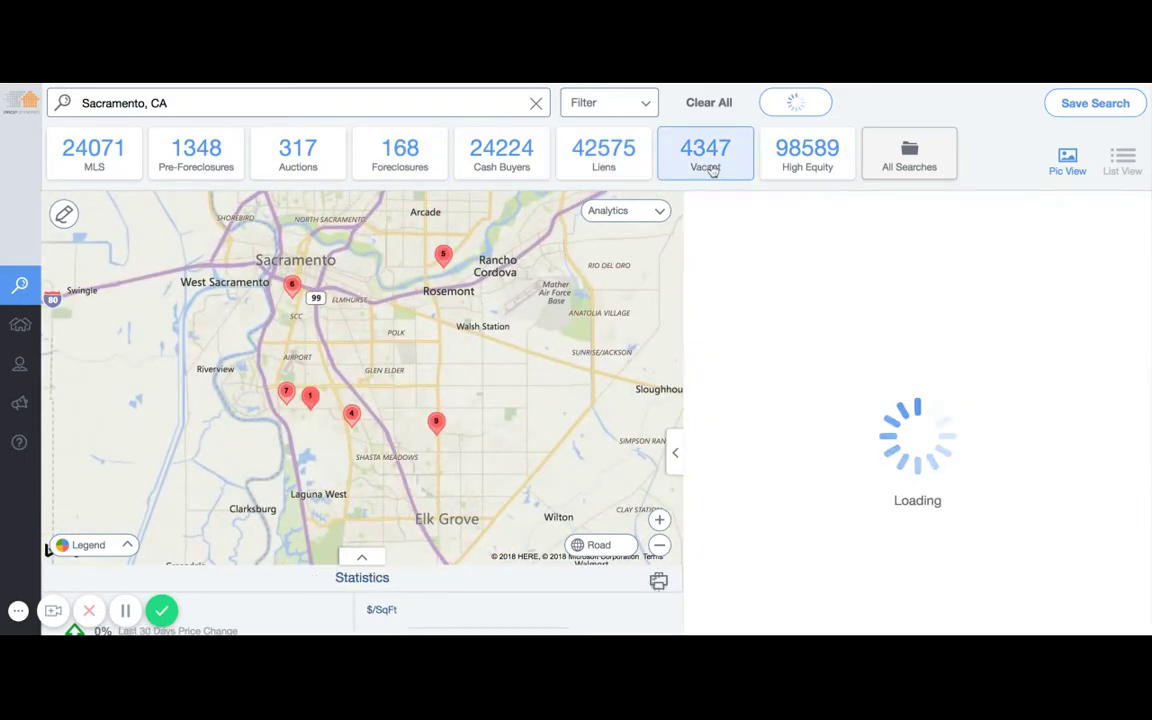
scroll(797, 321, down, 5)
scroll(820, 280, up, 5)
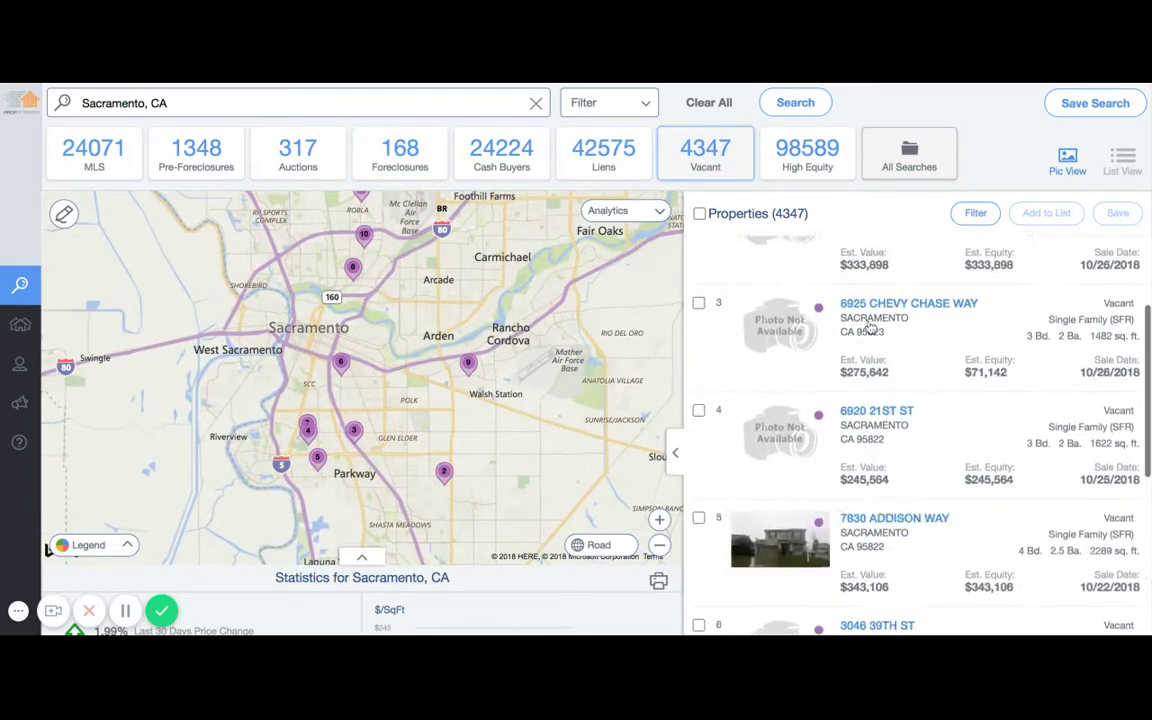
click(820, 145)
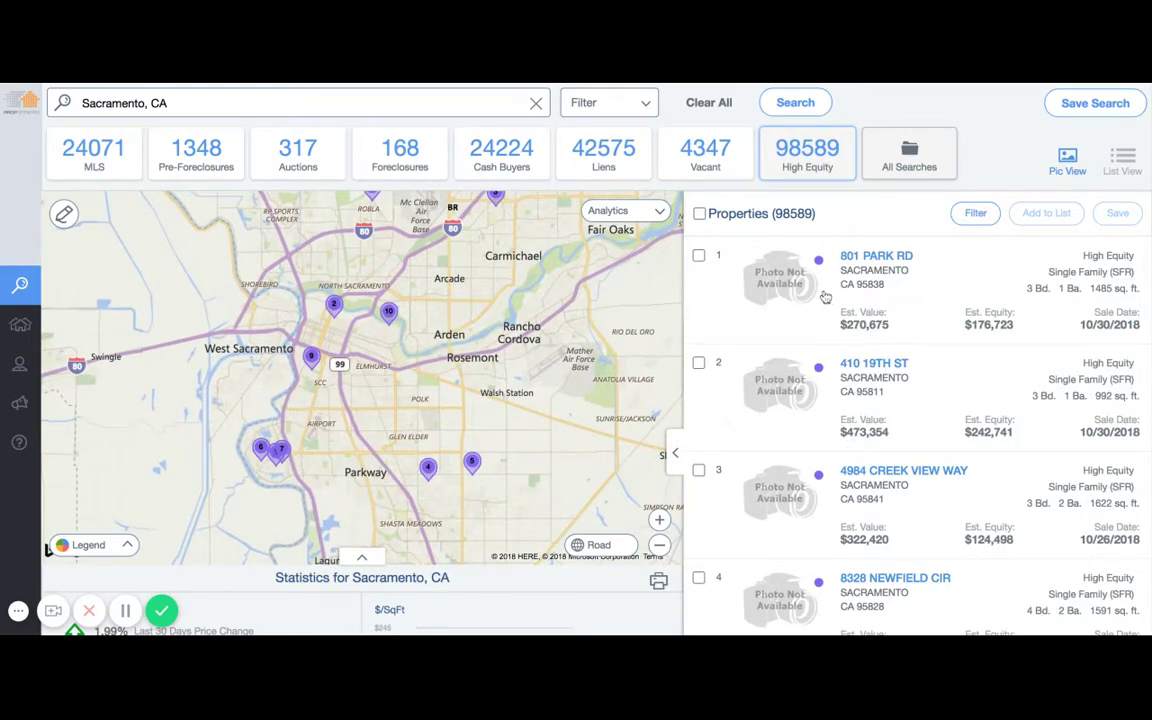
Look through all saved searches and view the available search filter options.
click(917, 168)
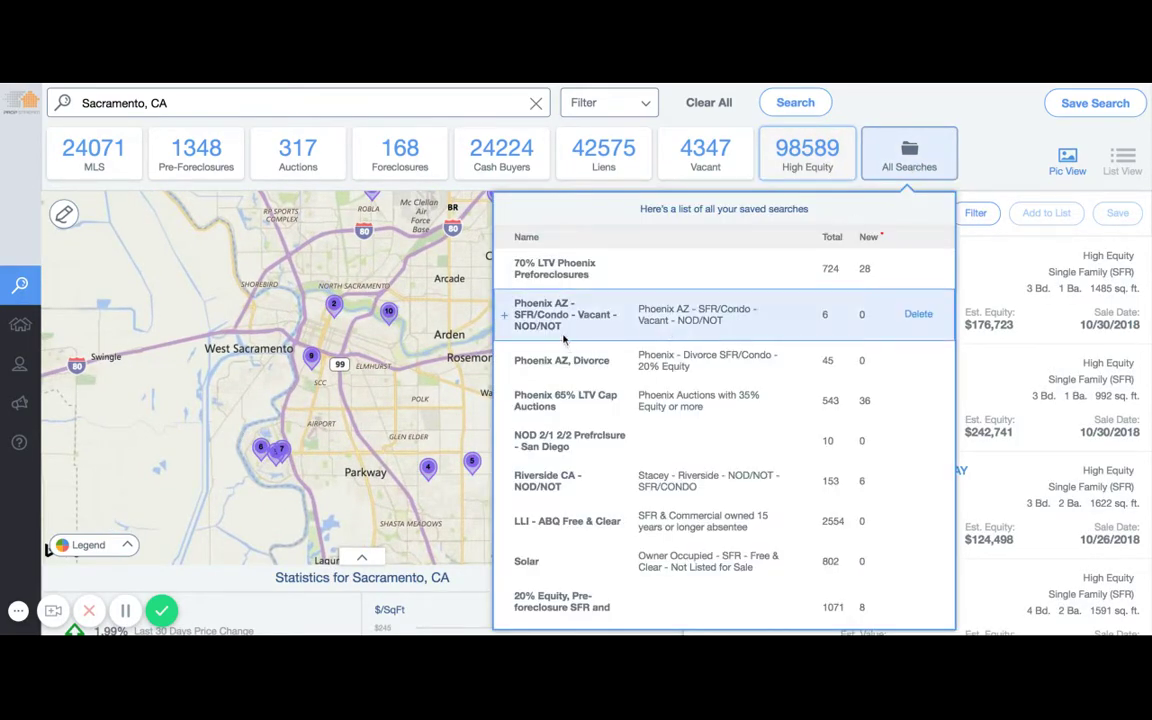
scroll(563, 340, down, 5)
scroll(563, 340, up, 10)
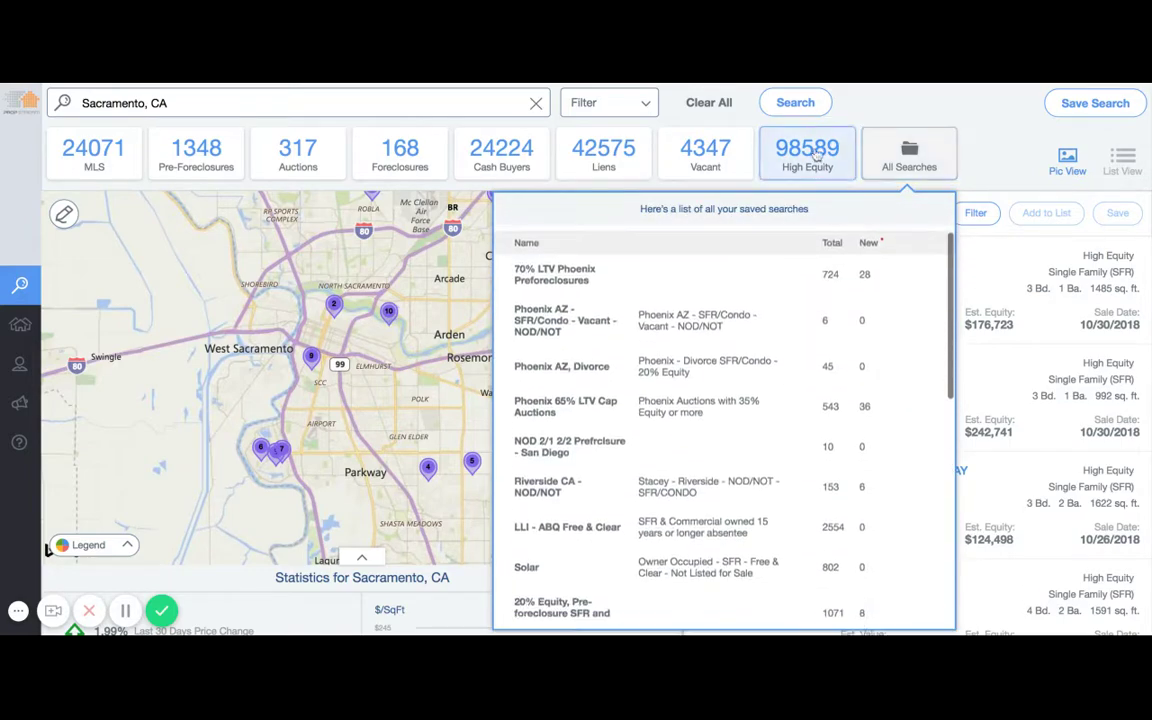
click(620, 104)
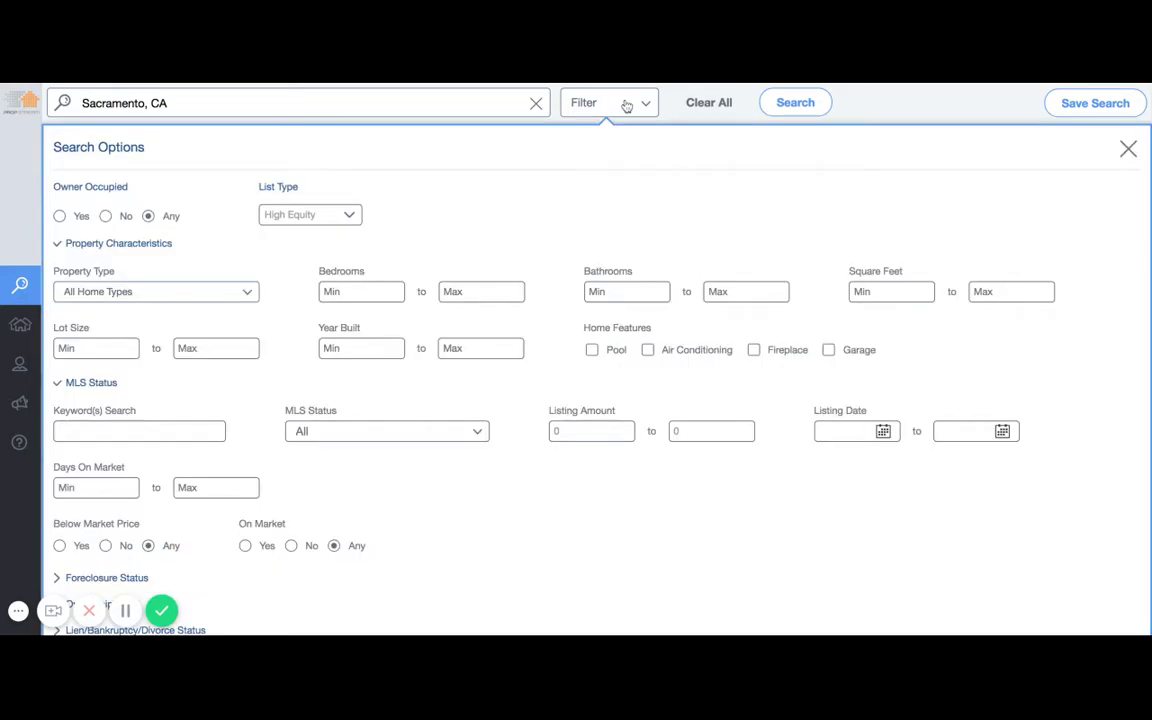
click(632, 117)
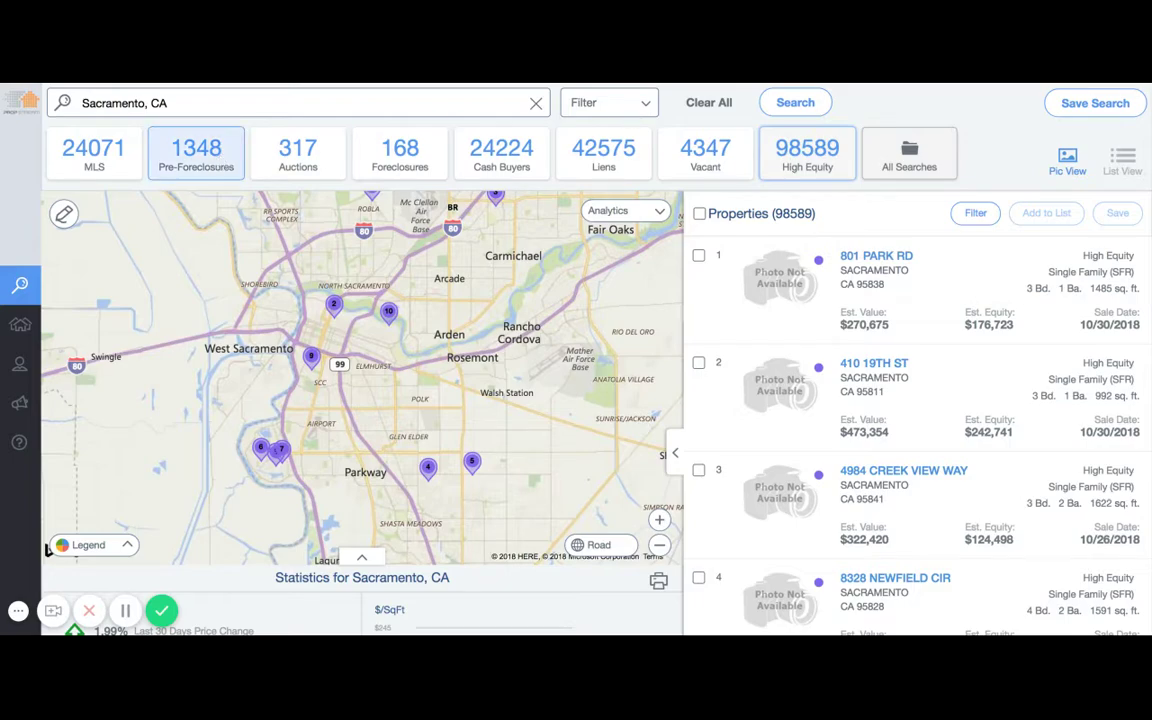
Show the Pre-Foreclosures list and set its Owner Occupied filter to No.
click(194, 152)
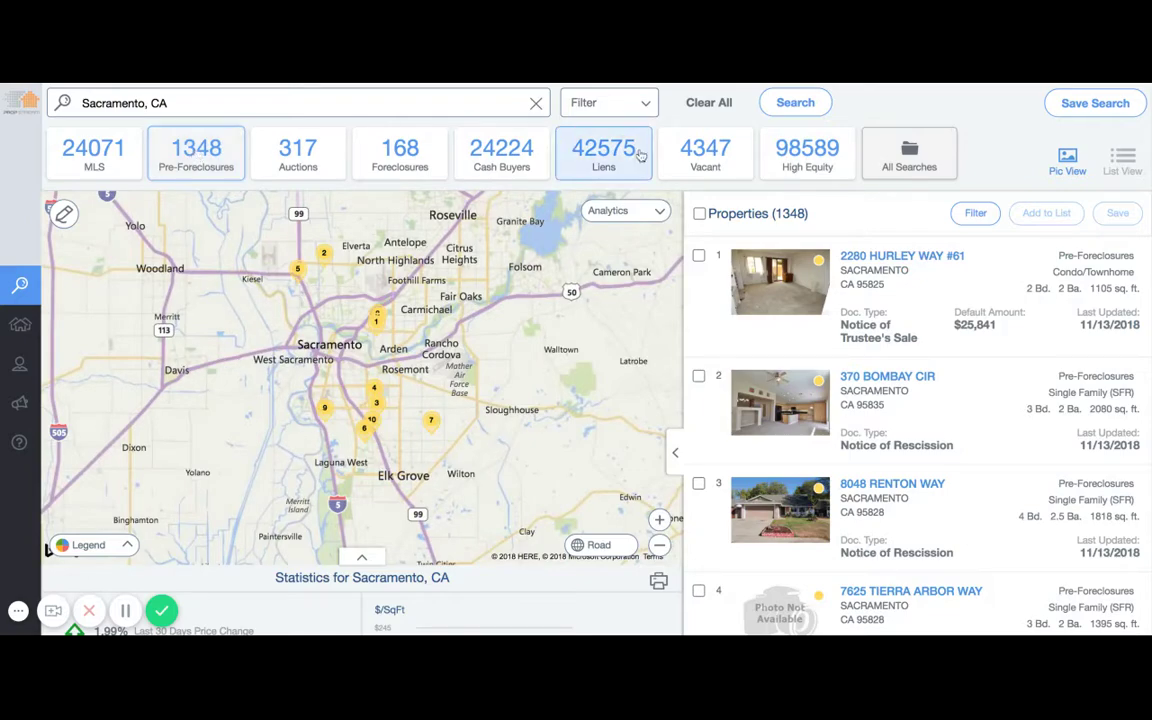
click(600, 103)
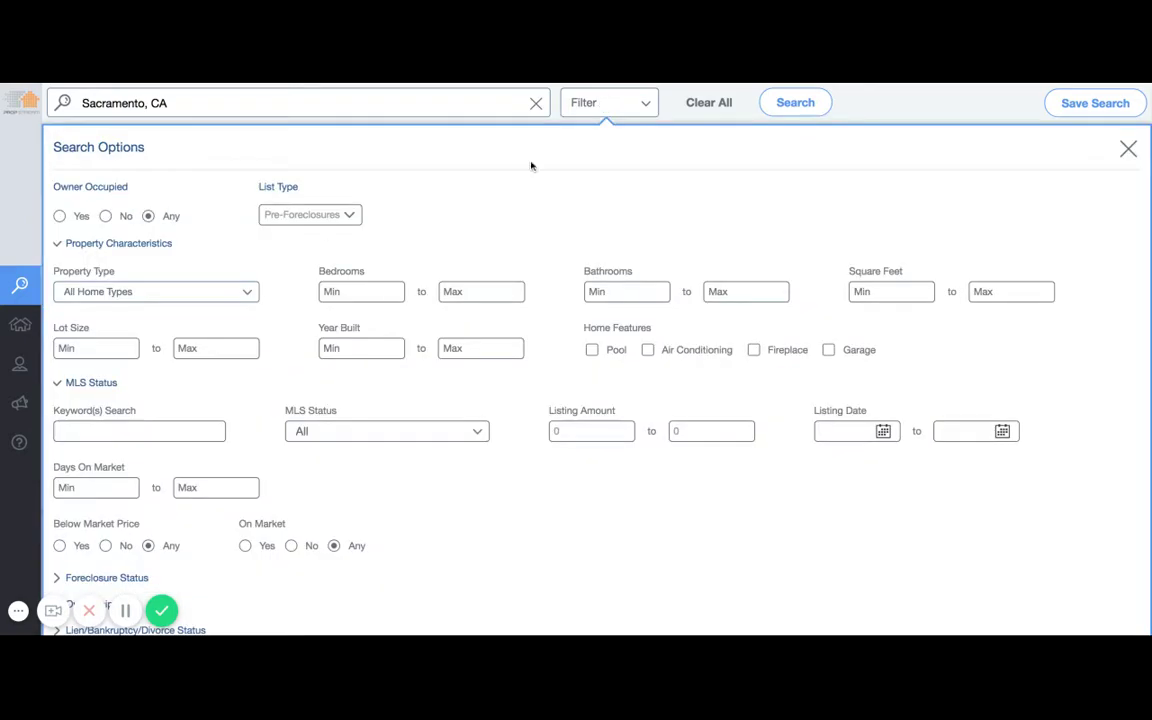
click(106, 216)
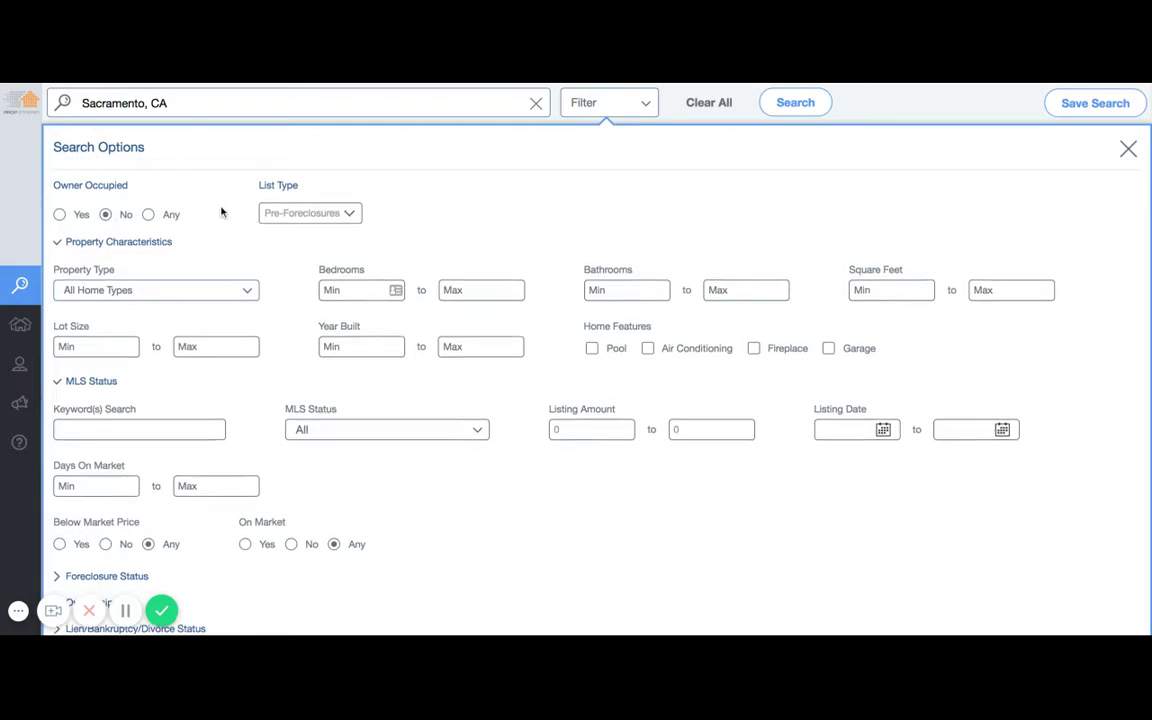
Limit the Property Type filter to Condo/Townhouse.
scroll(254, 216, down, 1)
scroll(254, 212, down, 3)
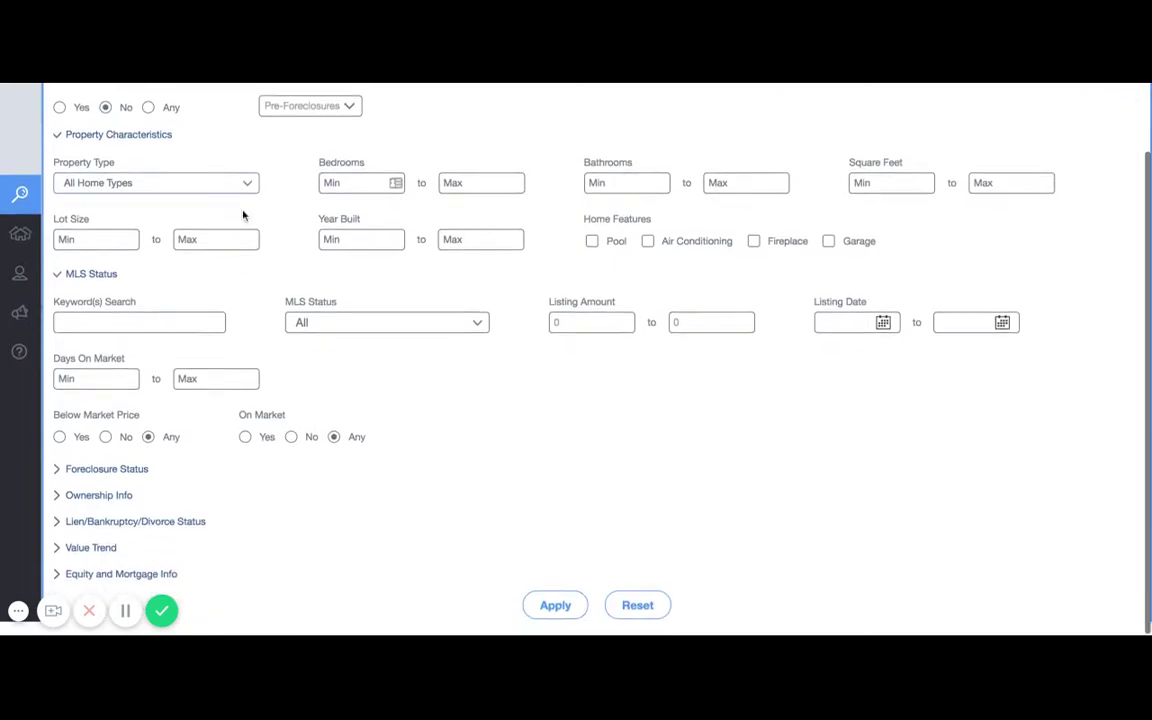
click(243, 197)
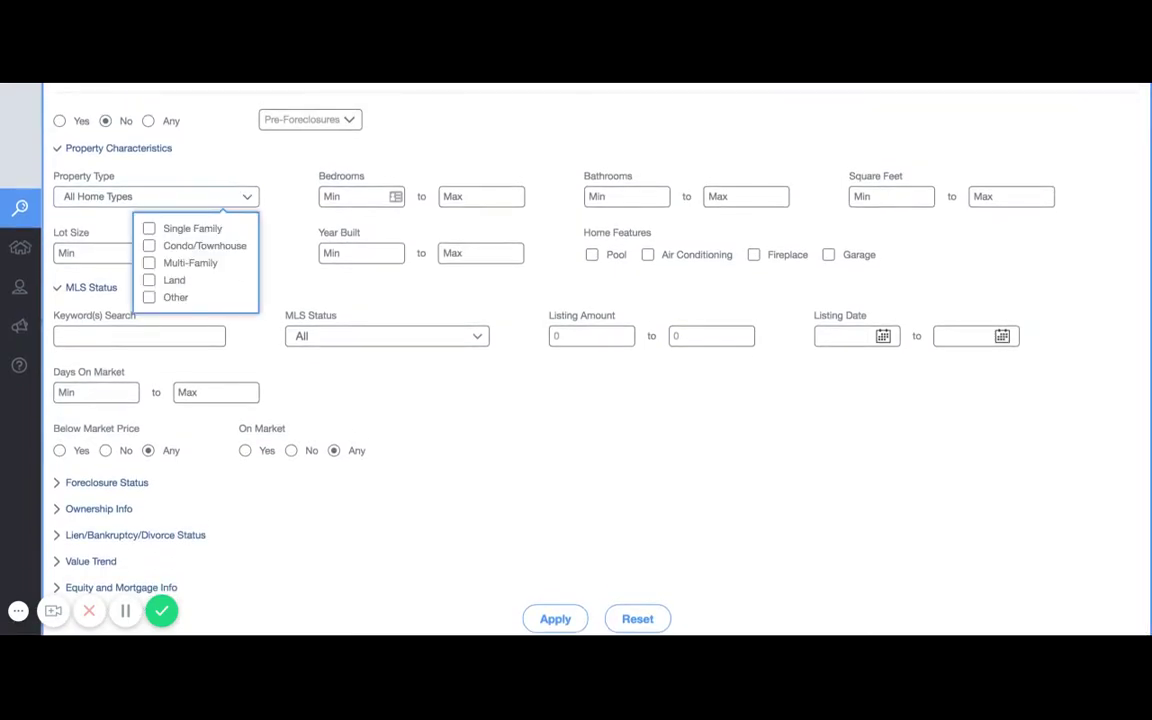
click(195, 246)
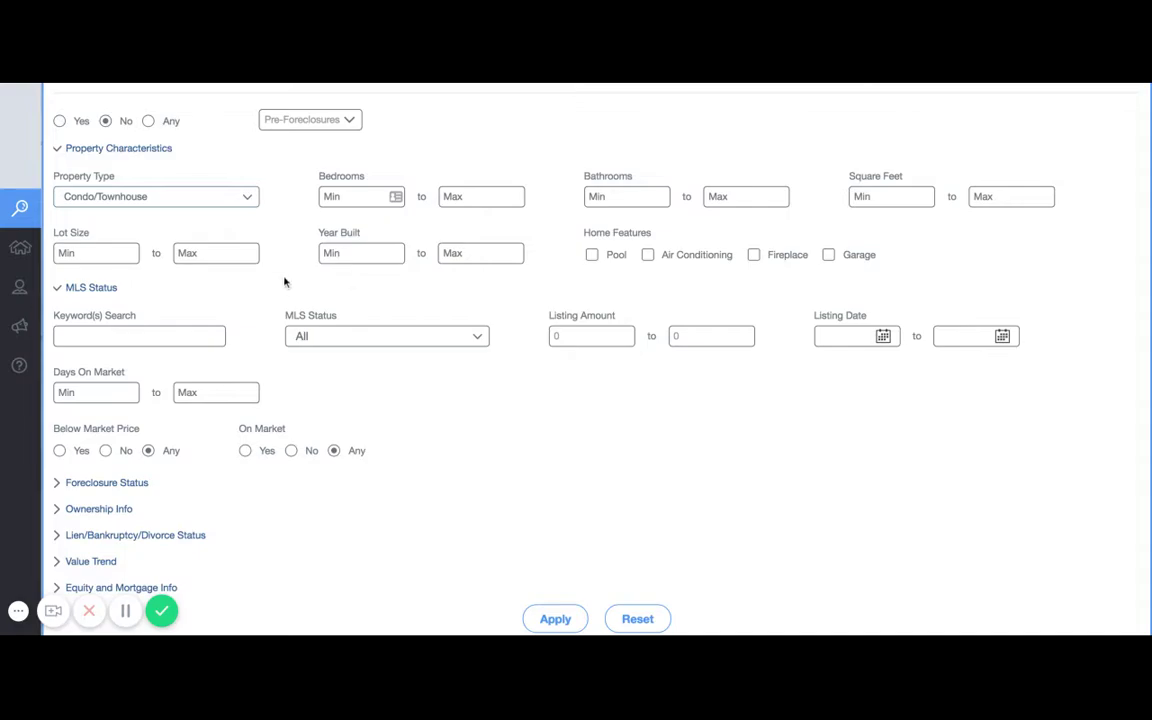
Check the MLS Status choices and set the On Market filter to No.
click(420, 340)
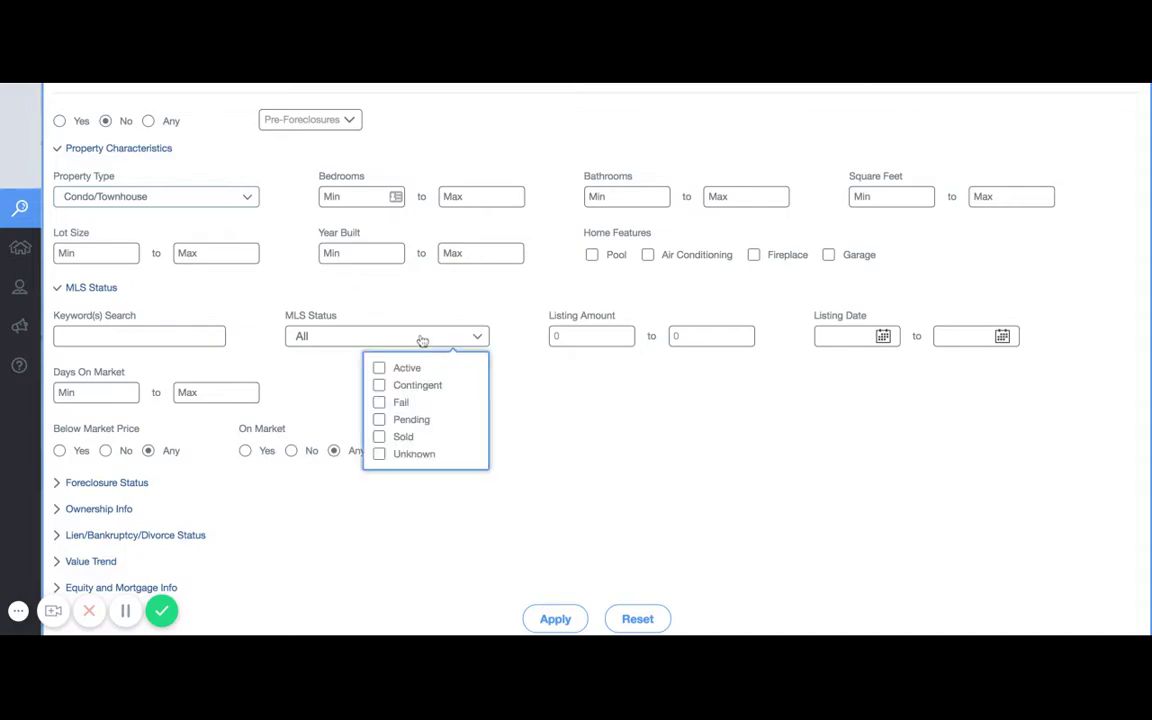
click(543, 383)
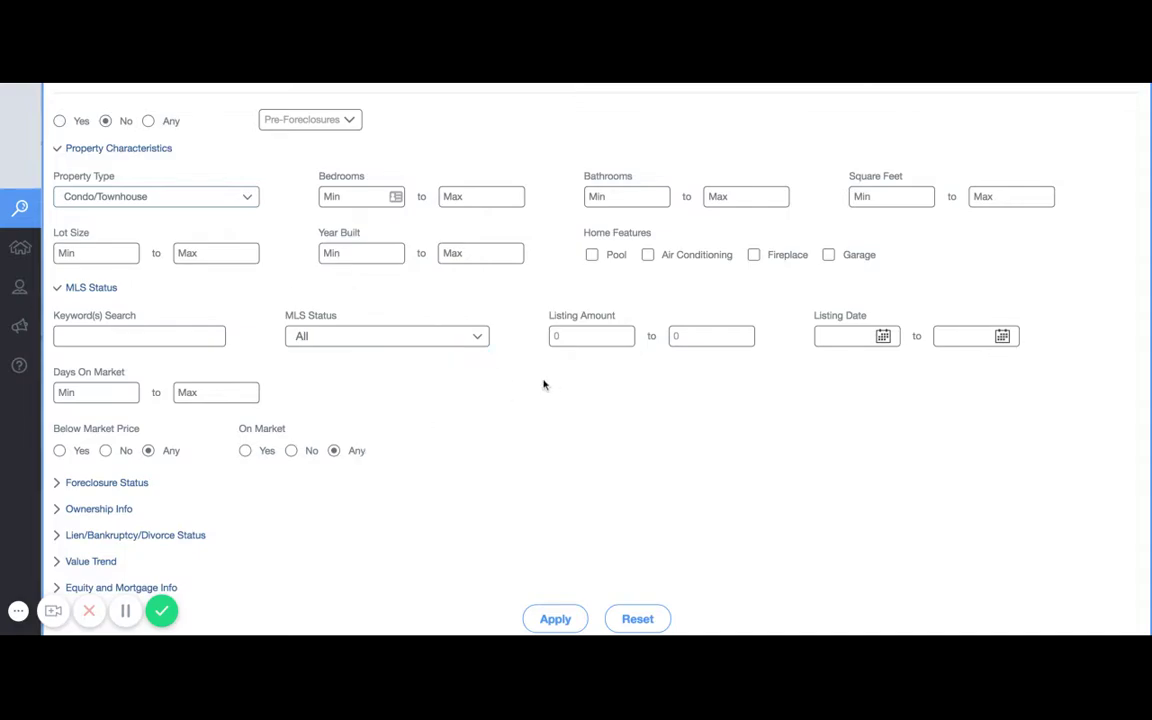
click(291, 452)
Review the Foreclosure Status filters, including the available document types.
click(110, 483)
scroll(339, 392, down, 2)
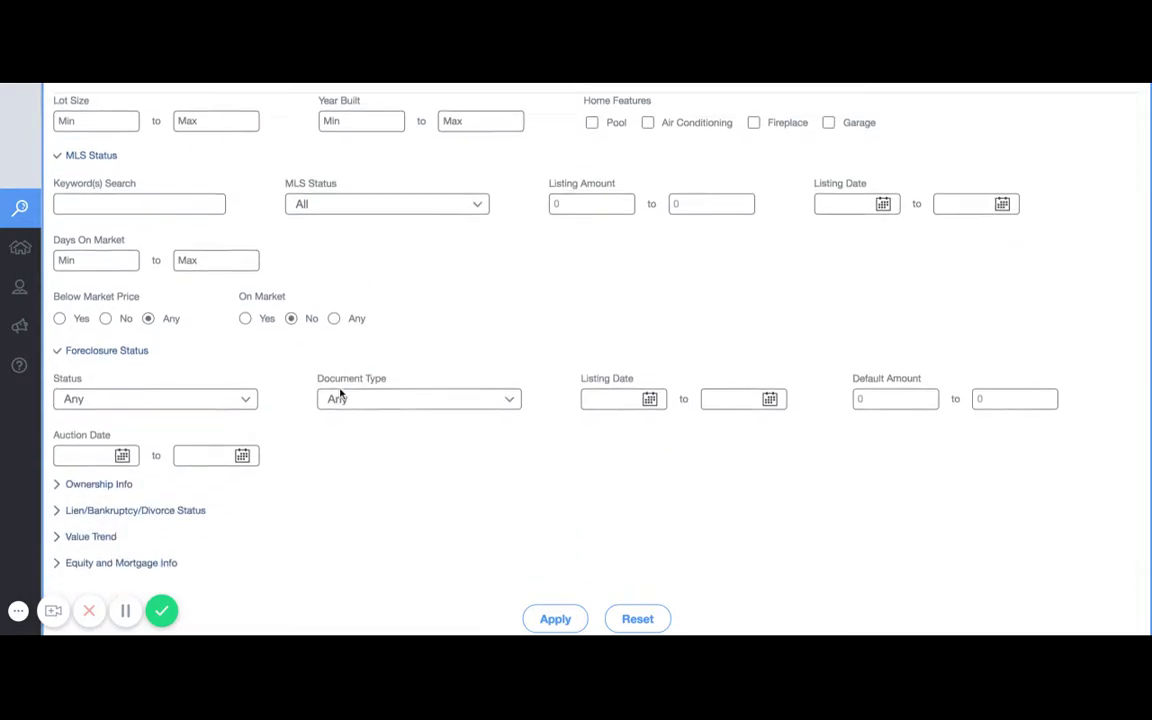
click(438, 429)
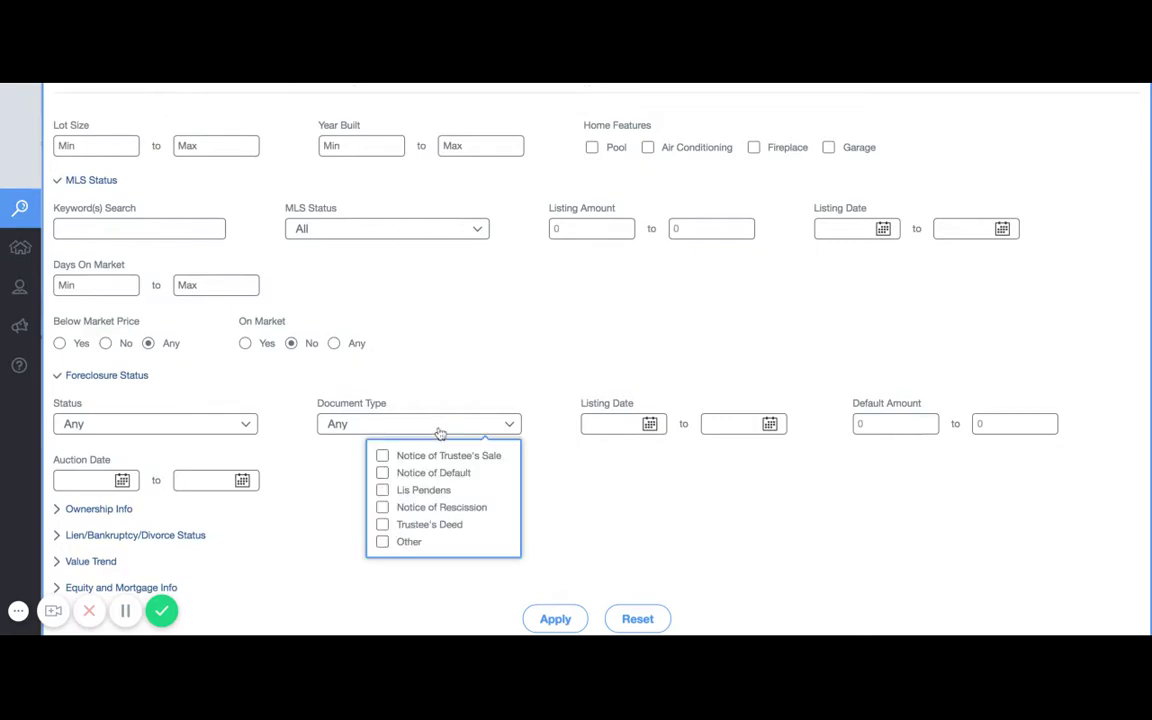
click(451, 313)
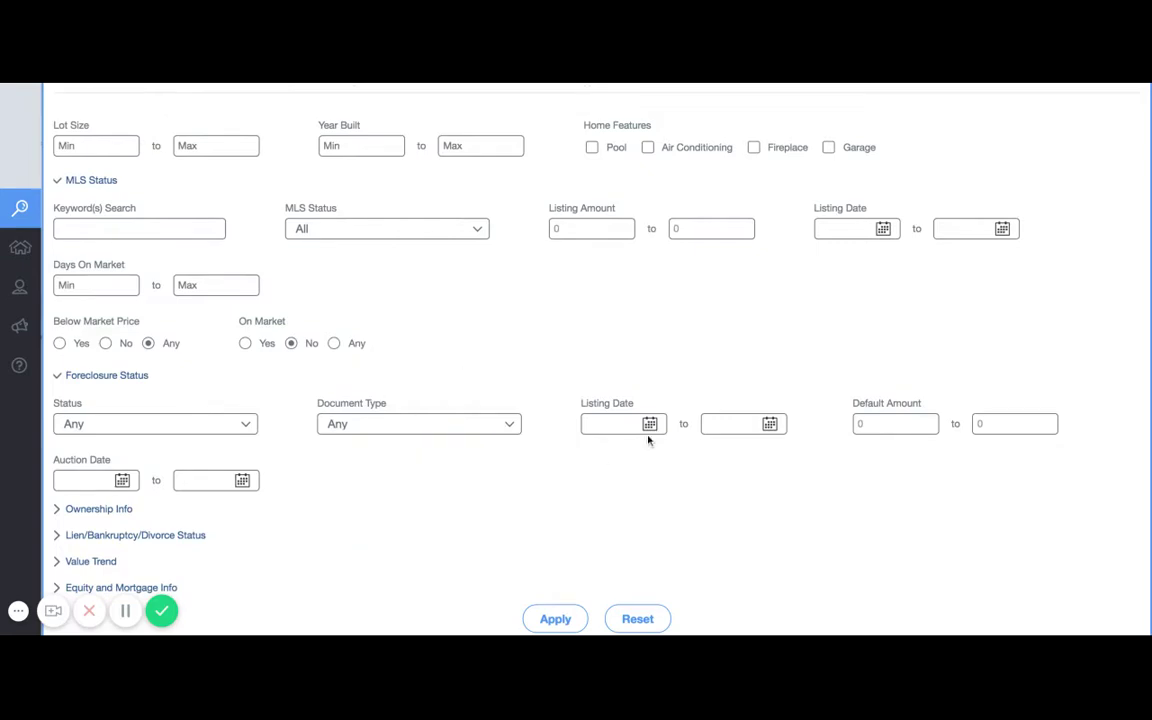
click(131, 376)
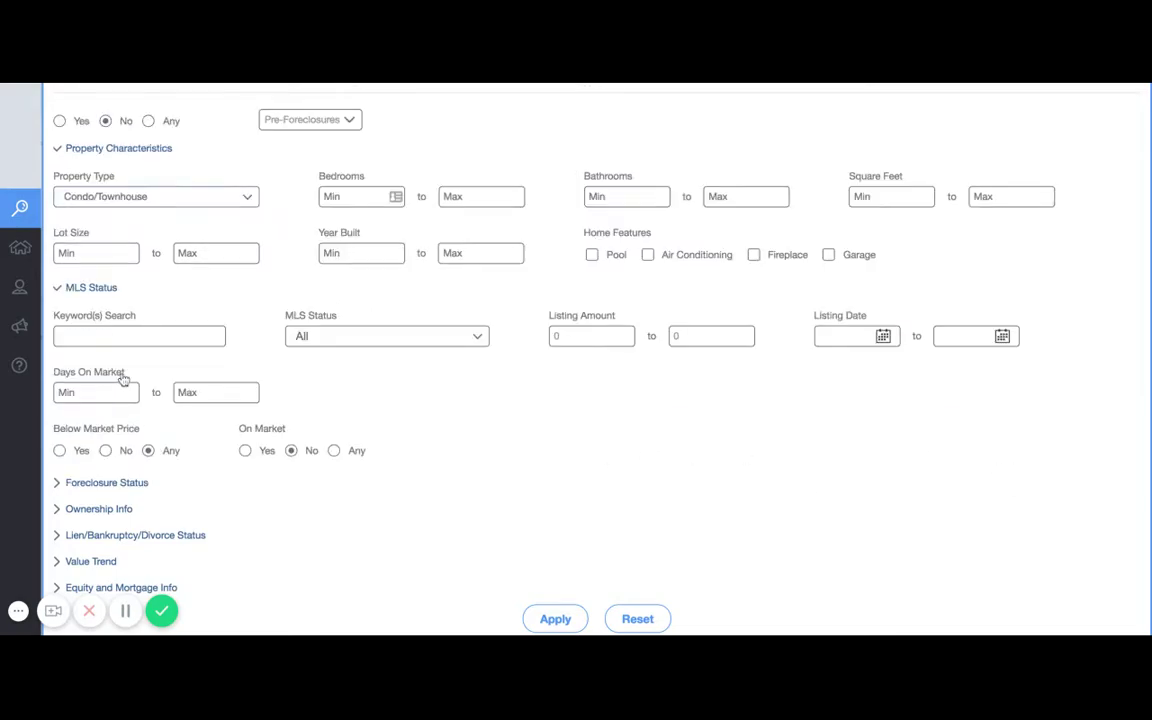
Review the Ownership Info filters with the owner types and the Lien/Bankruptcy/Divorce Status filters.
click(100, 509)
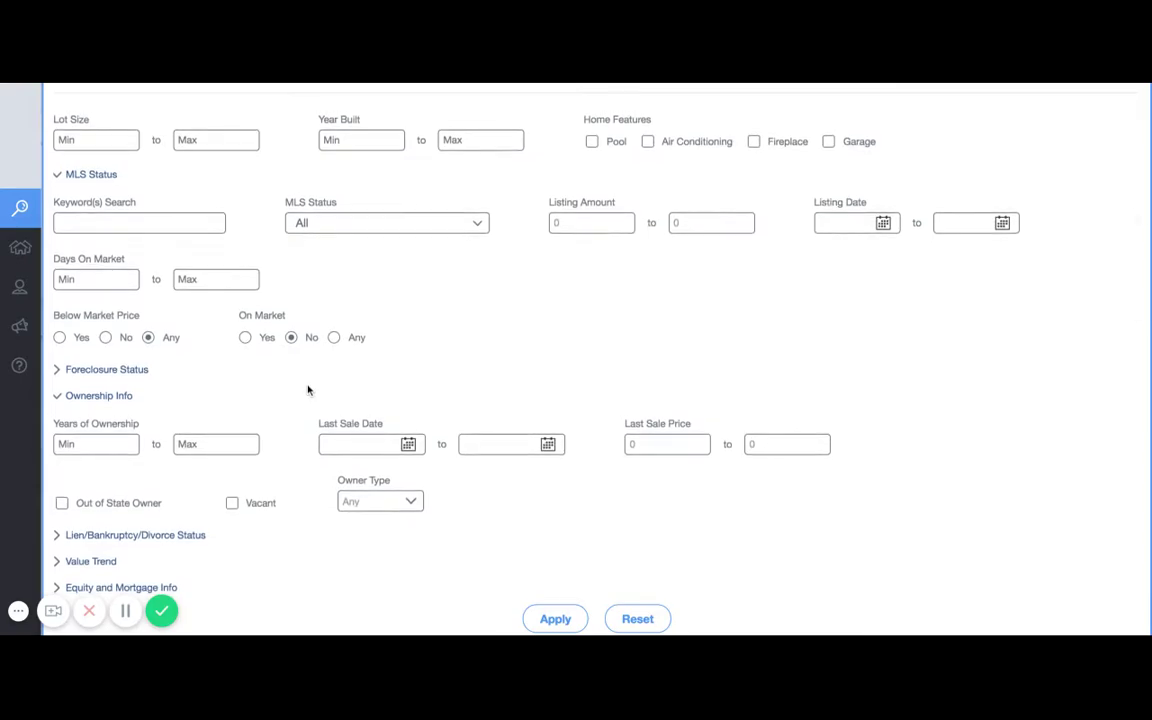
click(391, 506)
click(108, 397)
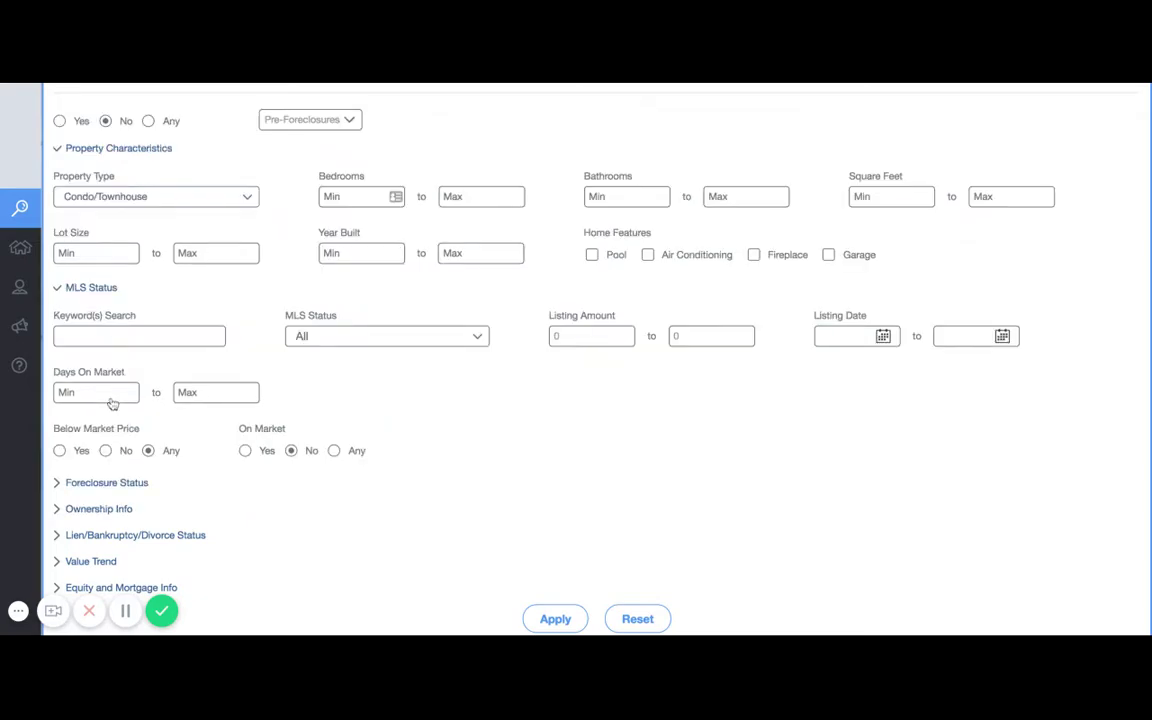
click(110, 536)
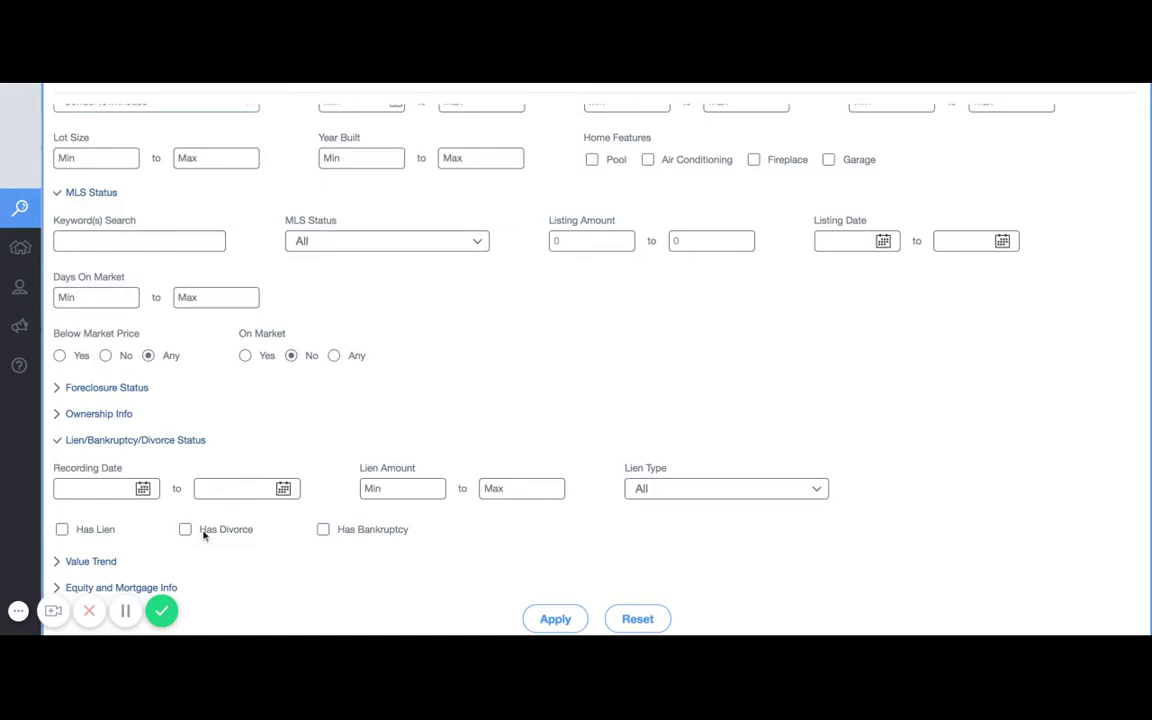
click(180, 442)
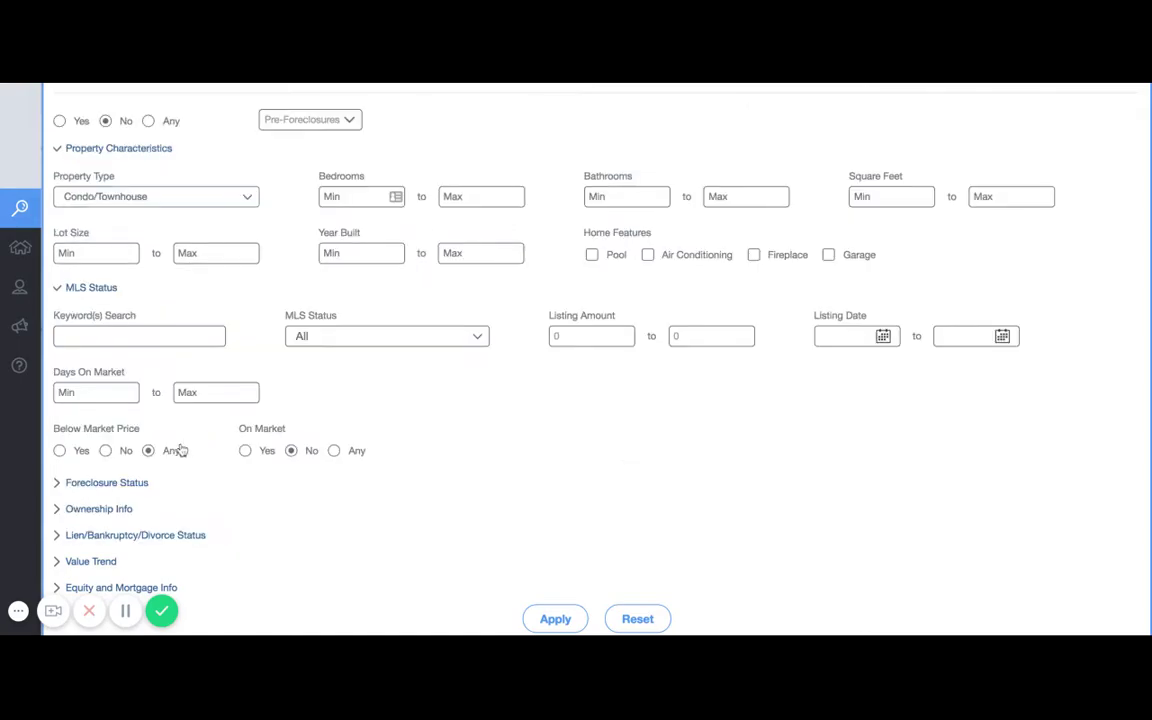
Review the Value Trend filters and the Equity and Mortgage Info filters.
click(104, 566)
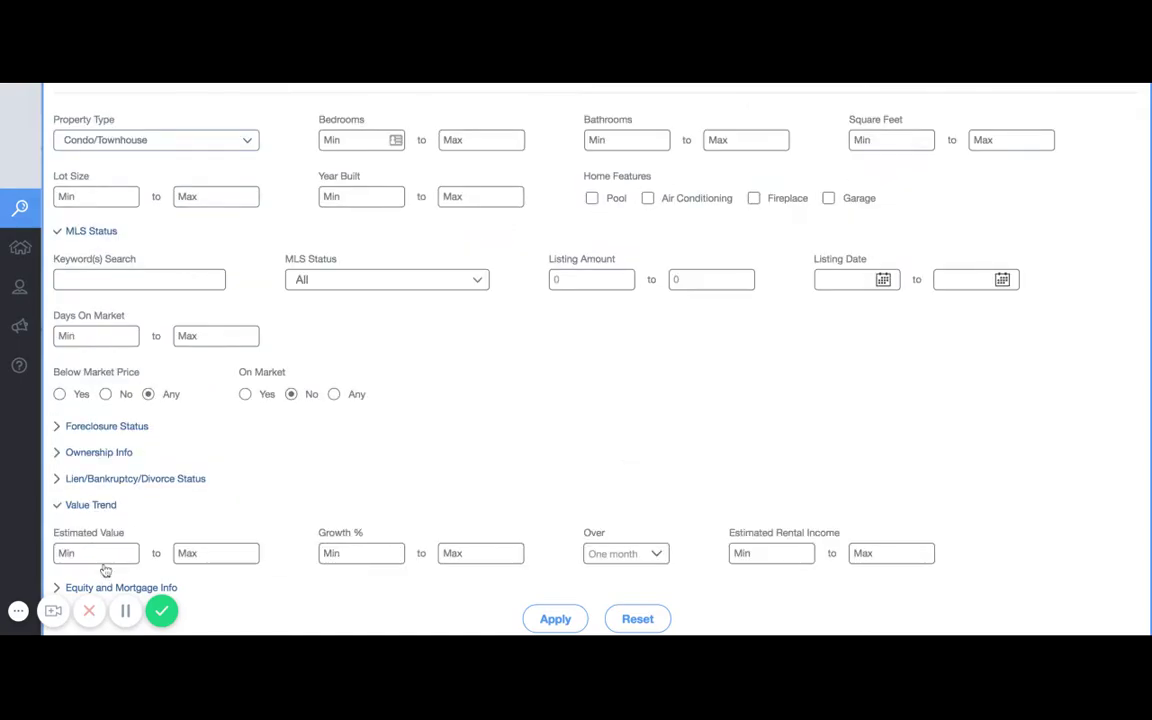
click(110, 505)
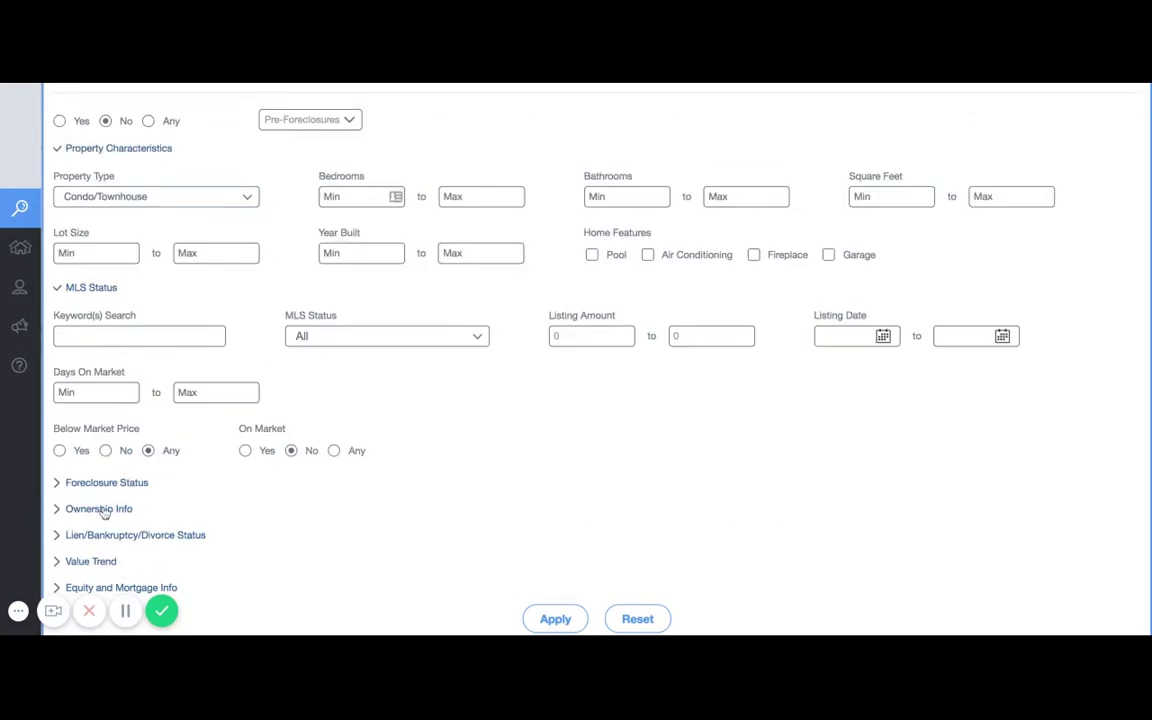
click(130, 588)
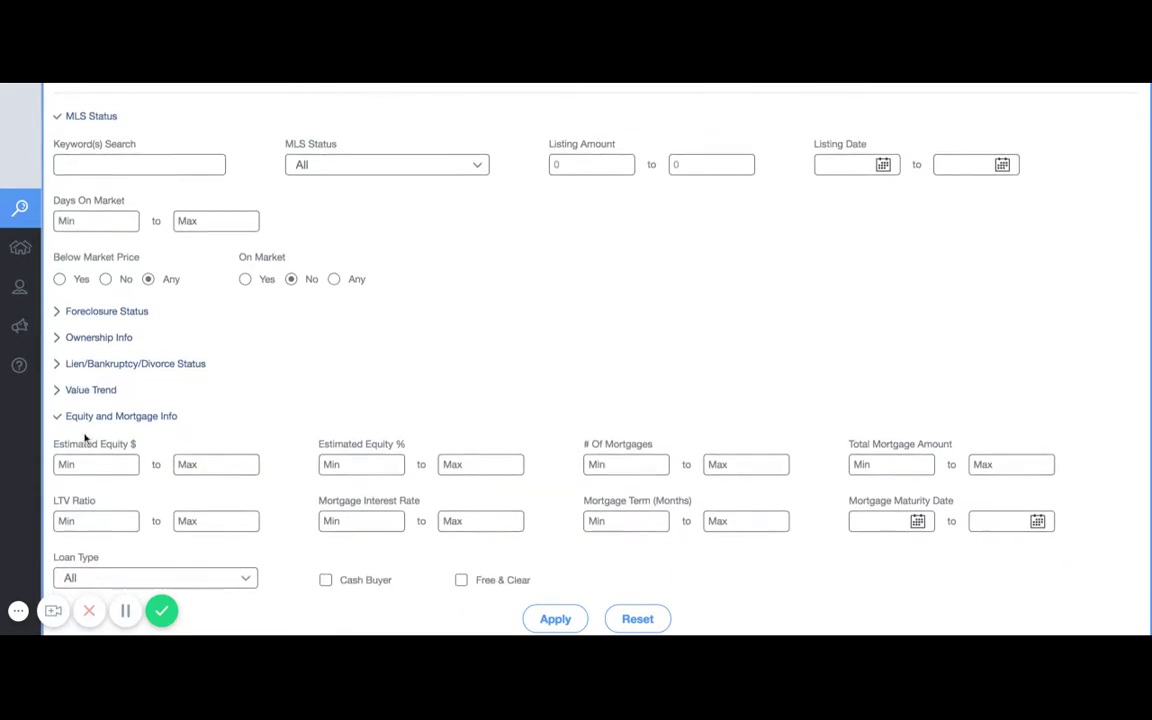
click(120, 416)
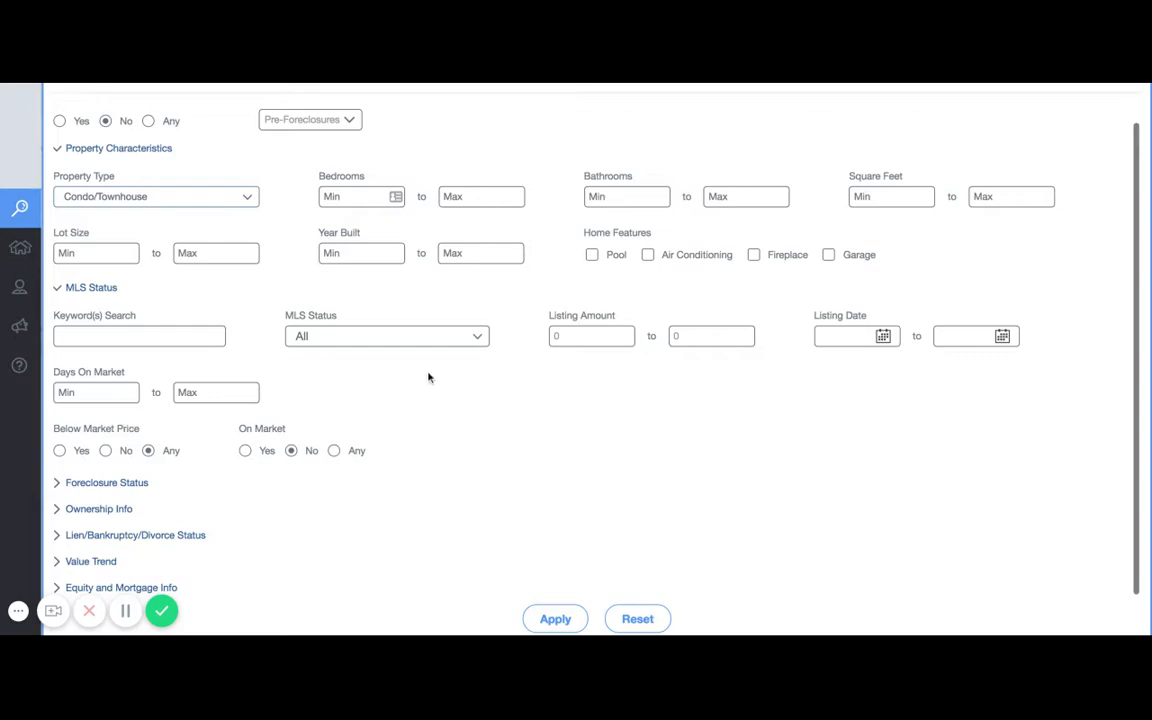
Apply the chosen filters and look through the matching pre-foreclosure properties.
click(568, 618)
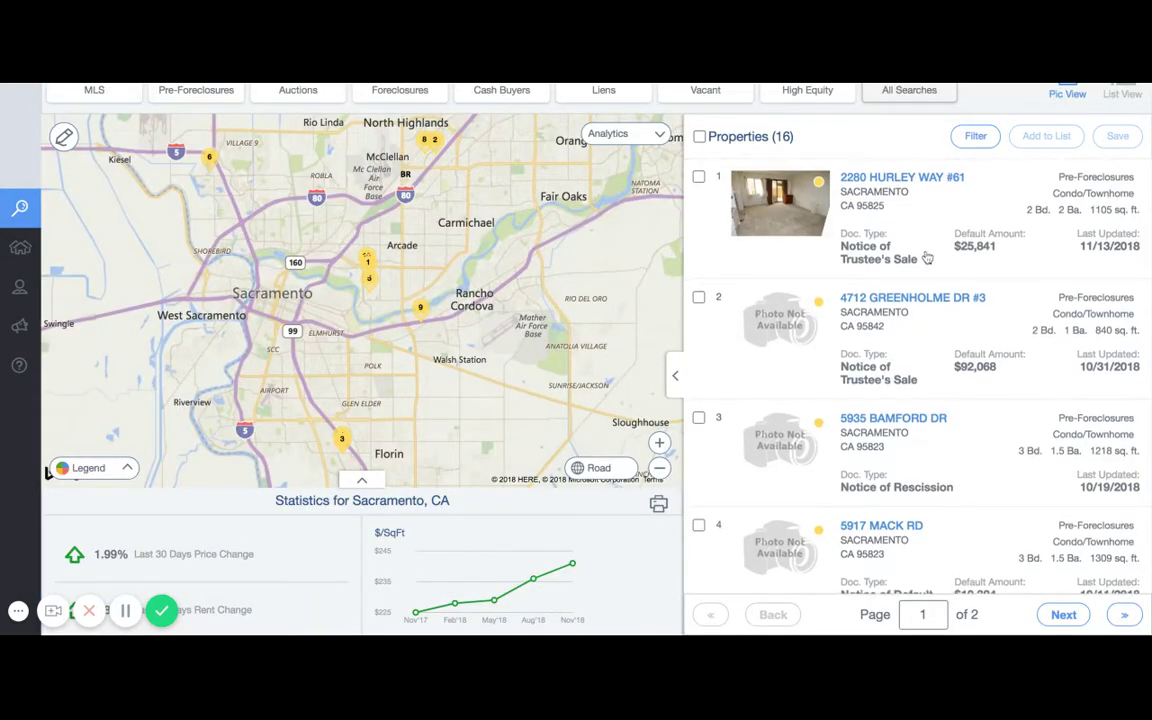
scroll(927, 258, down, 5)
scroll(927, 258, down, 3)
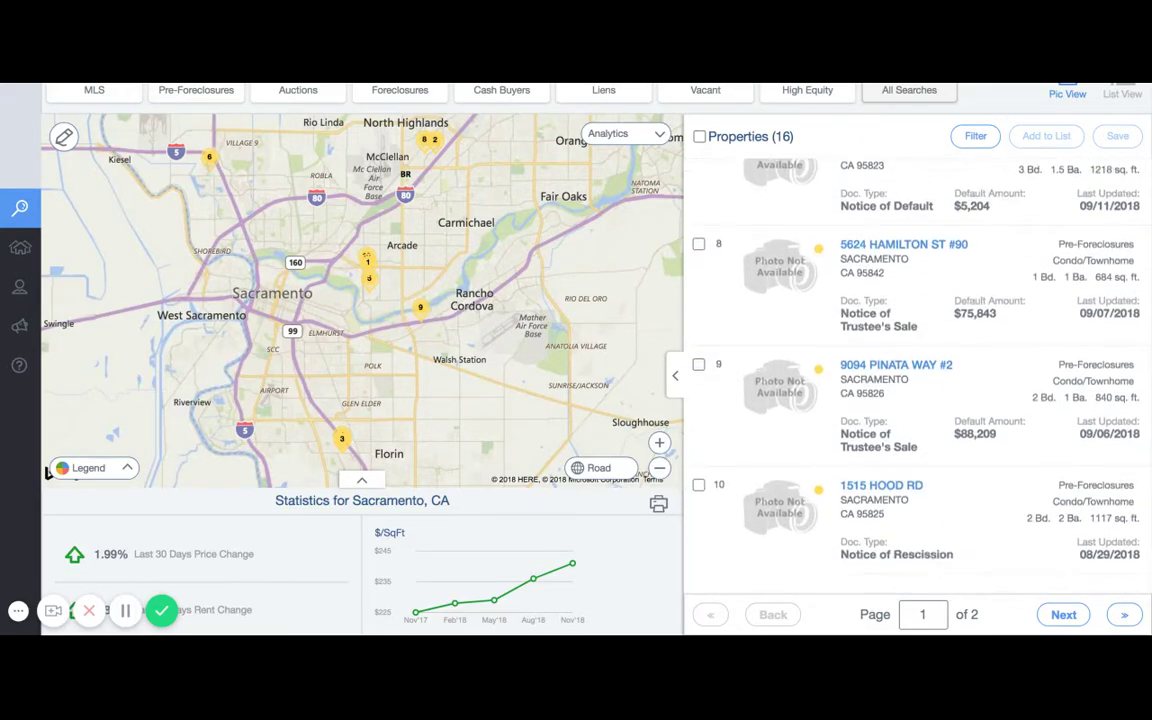
Open the first property in the pre-foreclosure results and browse its interior, exterior and kitchen photos.
scroll(883, 376, up, 10)
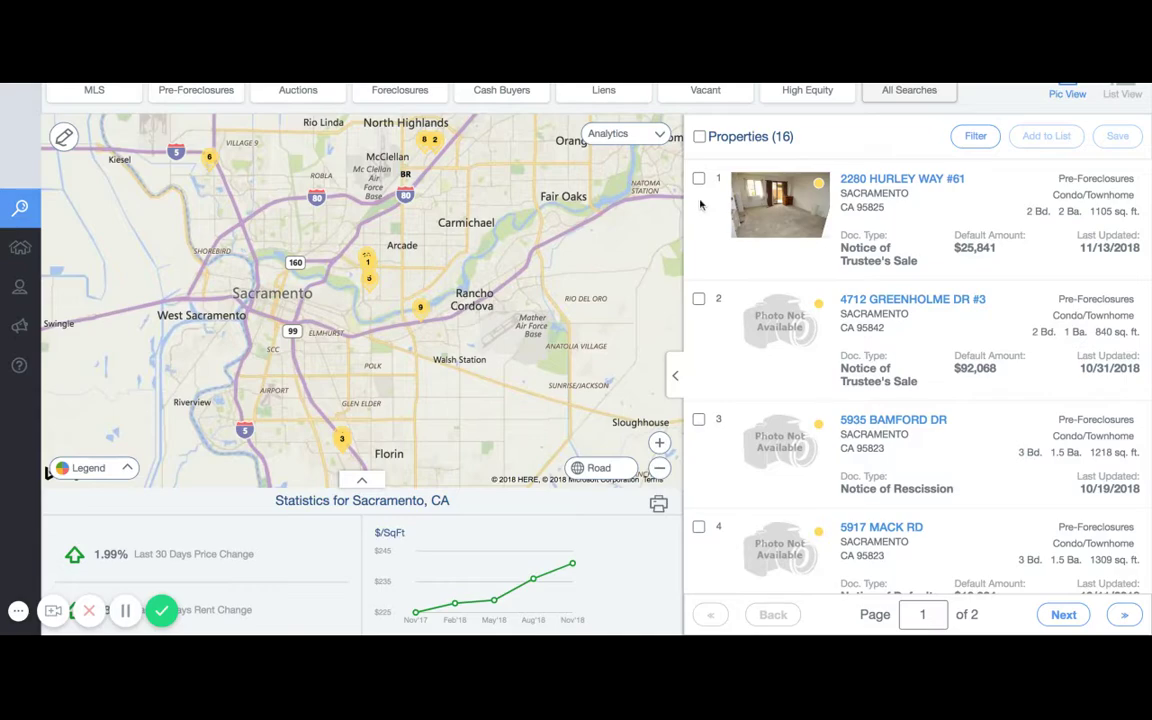
click(927, 184)
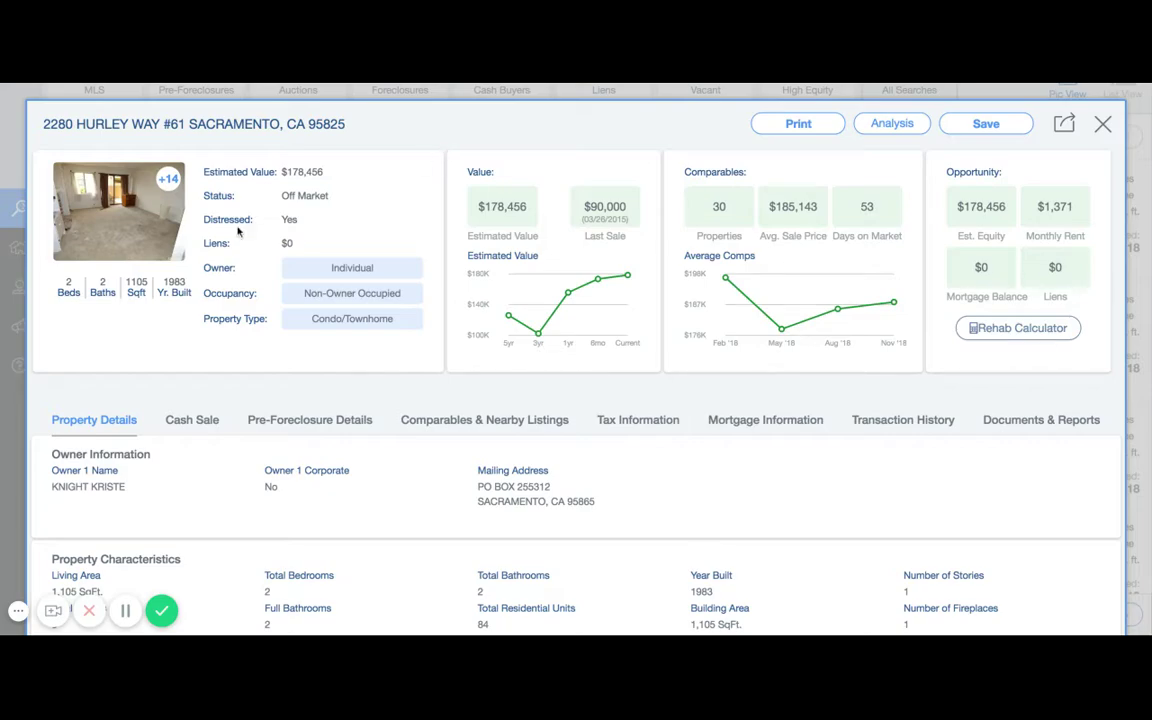
click(96, 197)
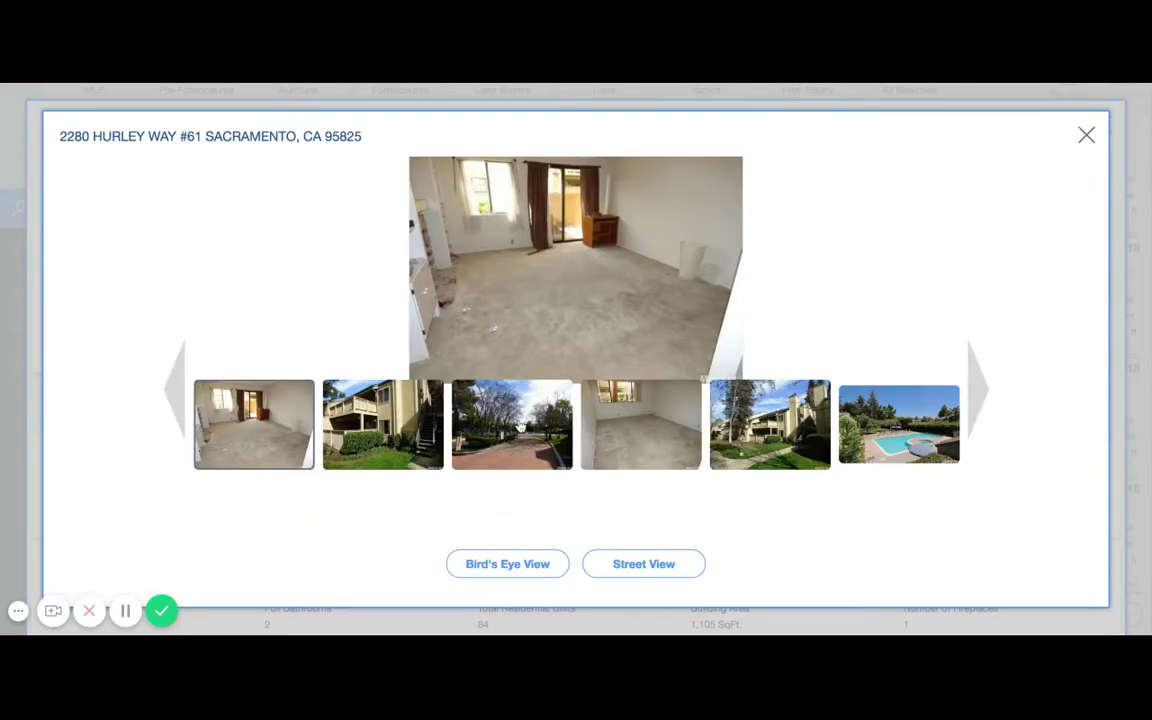
click(520, 428)
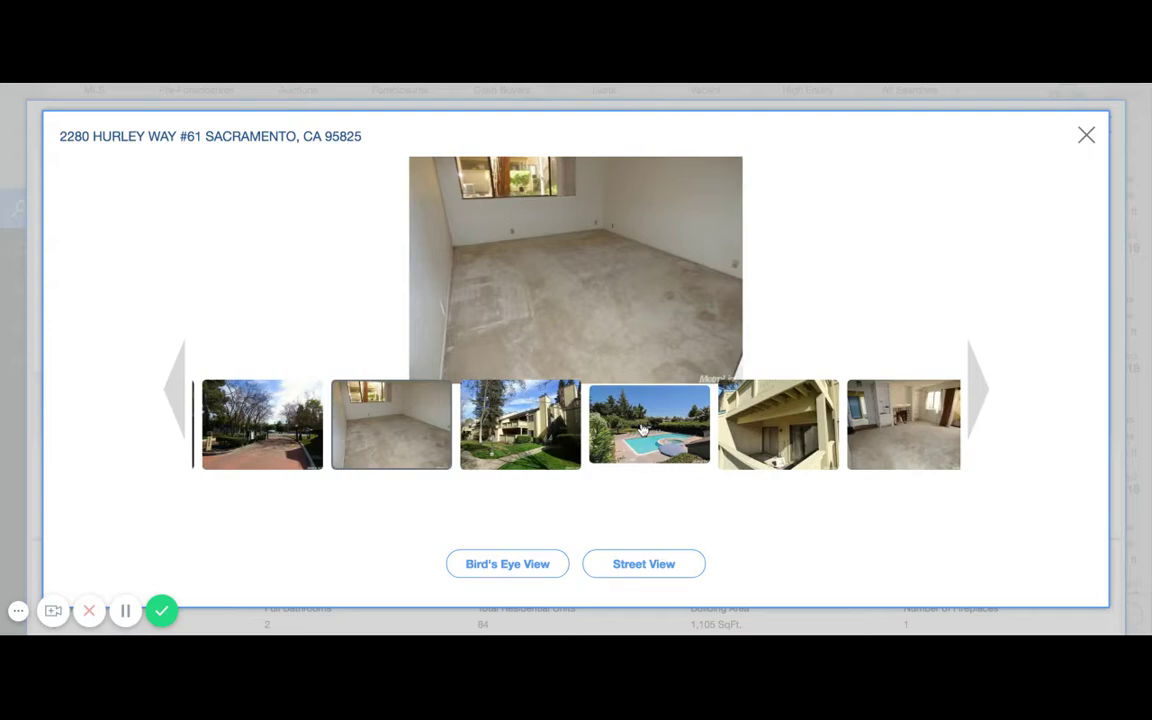
click(722, 425)
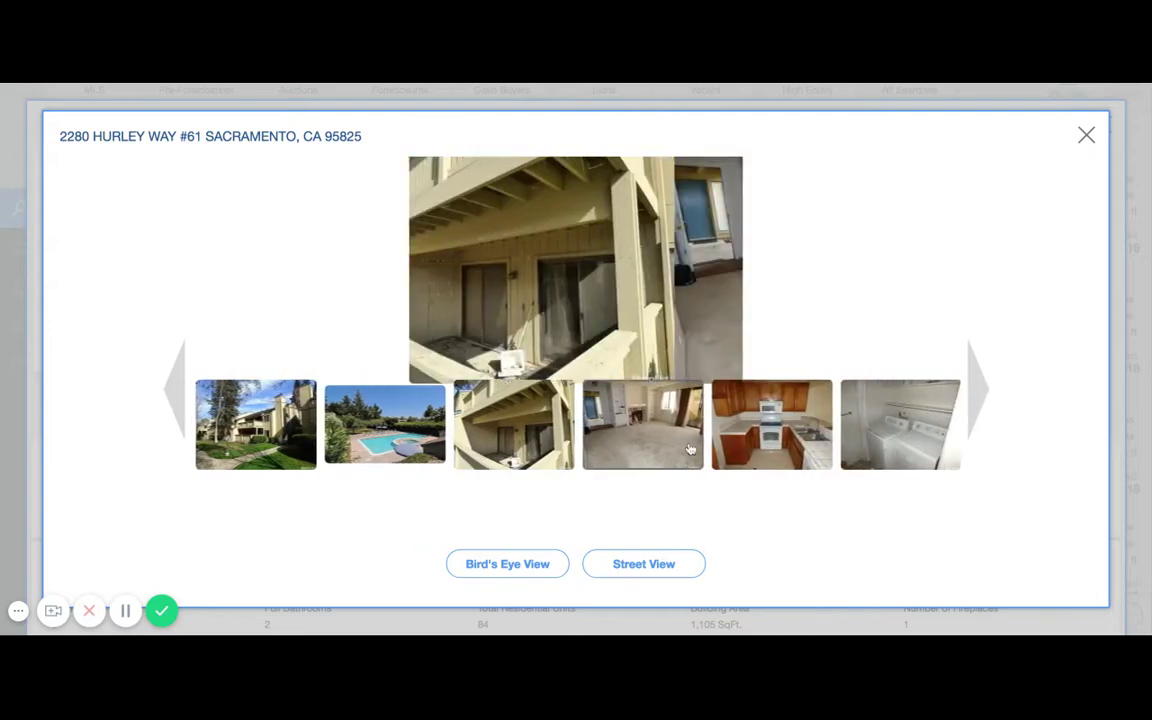
click(689, 449)
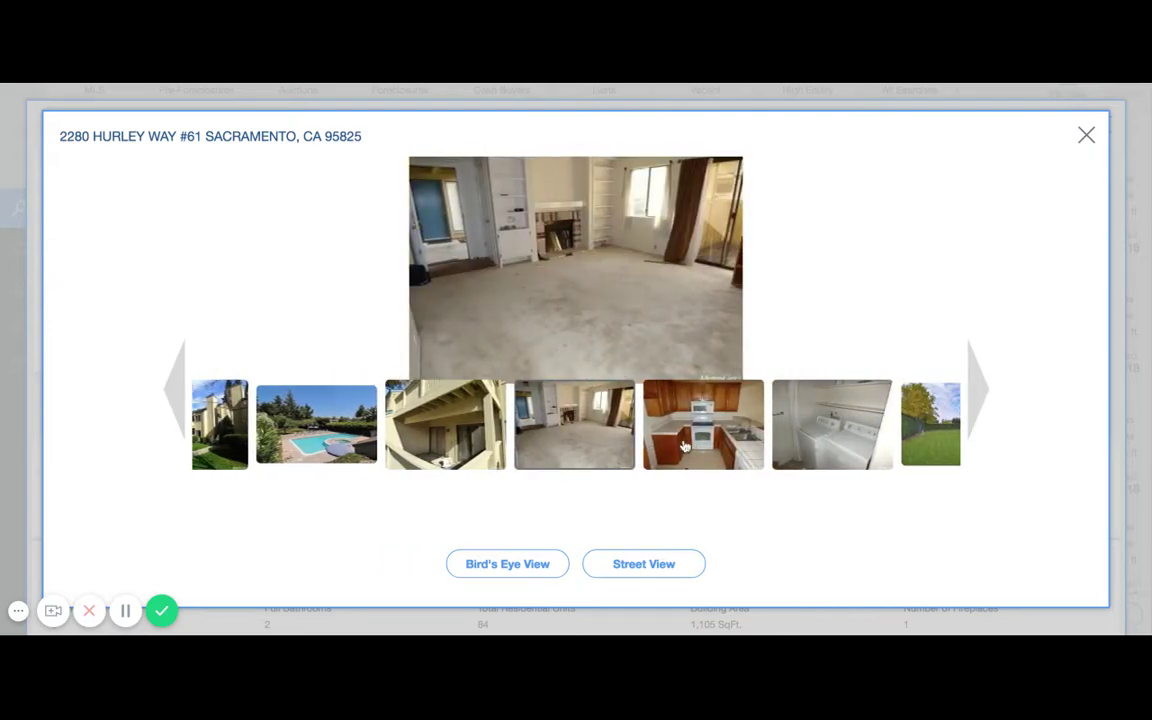
click(684, 447)
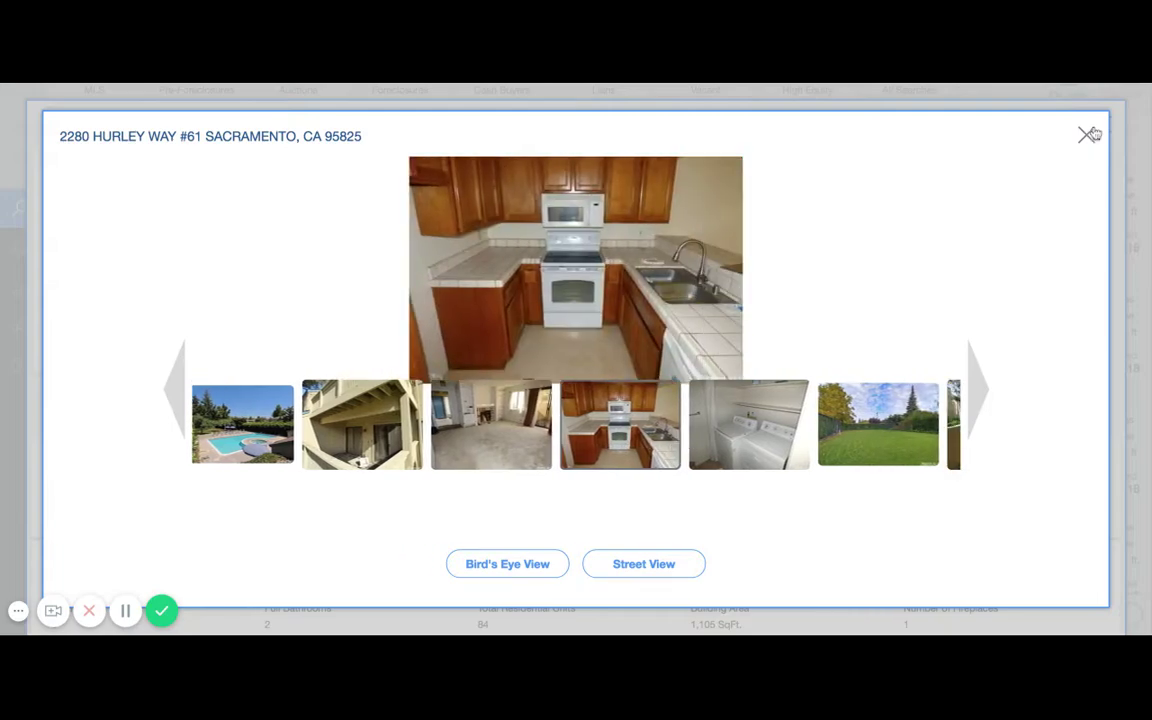
click(1086, 135)
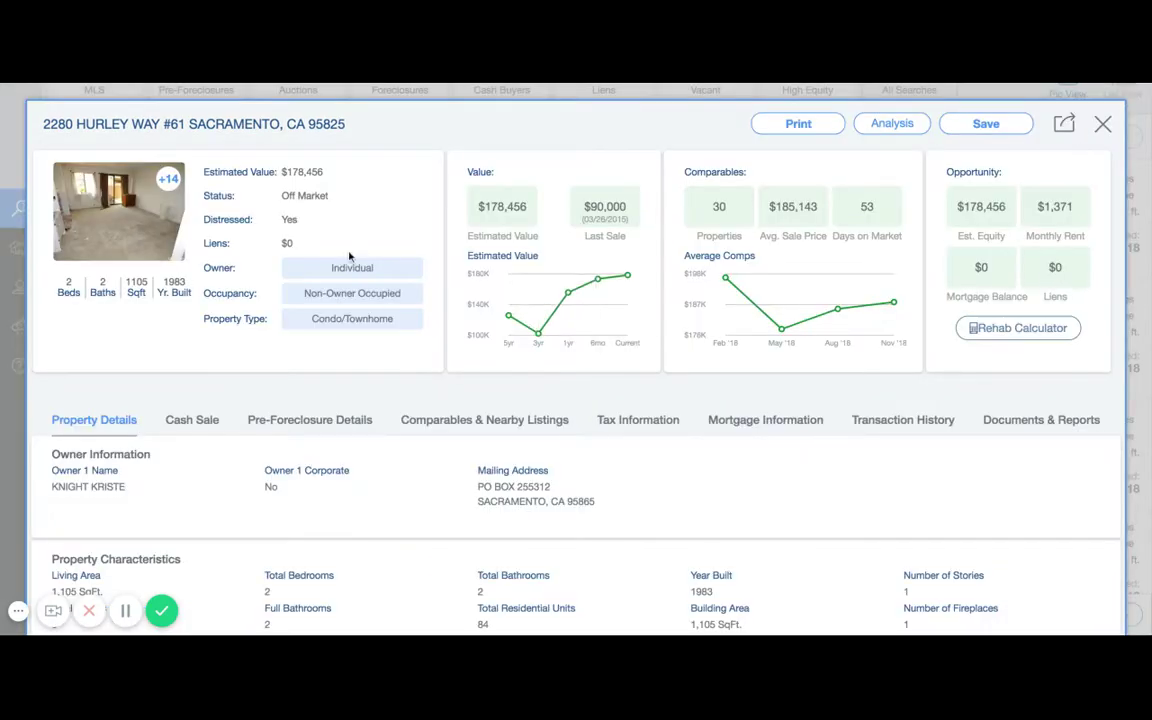
Review the property's summary: estimated value, status, distressed flag, liens, owner, occupancy and property type.
double_click(283, 195)
click(337, 180)
drag(283, 172, 326, 176)
click(342, 221)
double_click(284, 218)
click(333, 246)
double_click(333, 267)
drag(306, 293, 398, 293)
drag(268, 318, 203, 318)
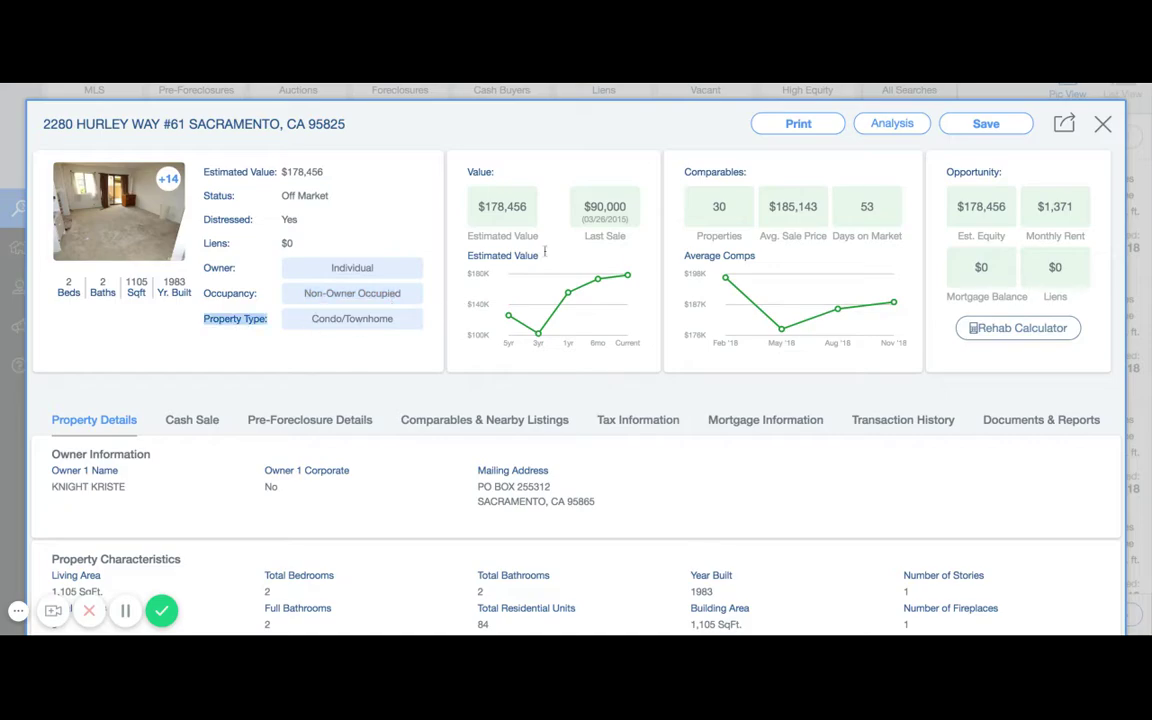
Examine the property's last sale and value trend, its comparables, and the equity and monthly rent figures under Opportunity.
double_click(596, 206)
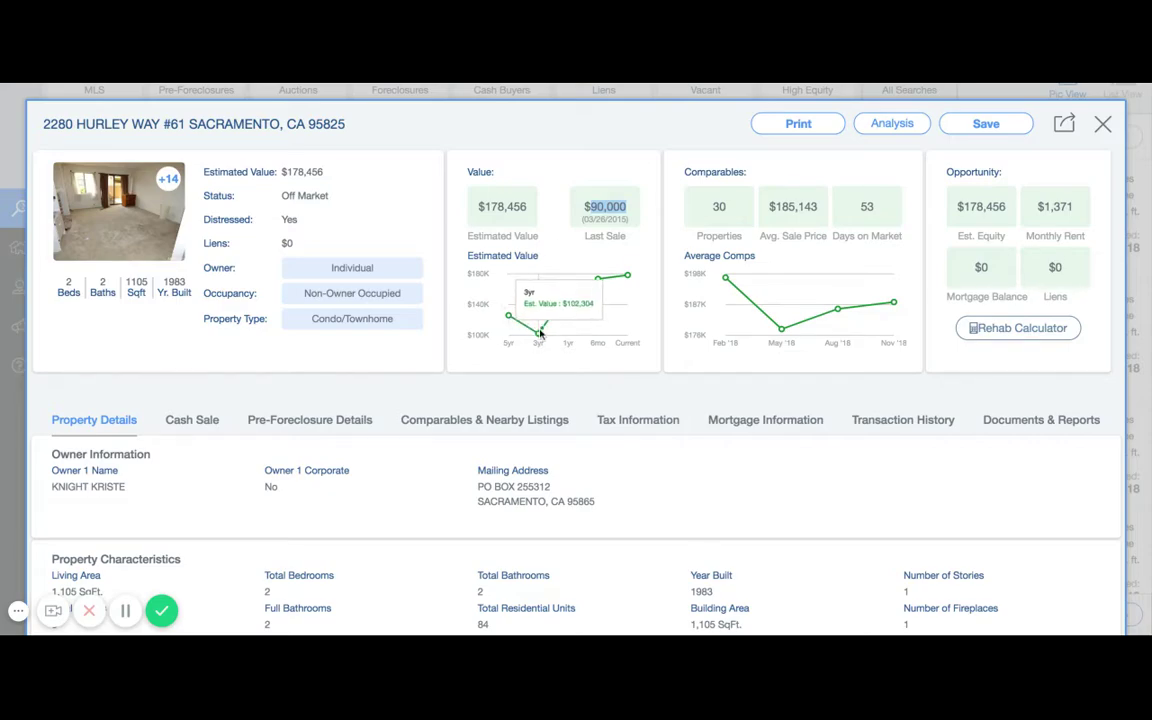
mouse_move(565, 325)
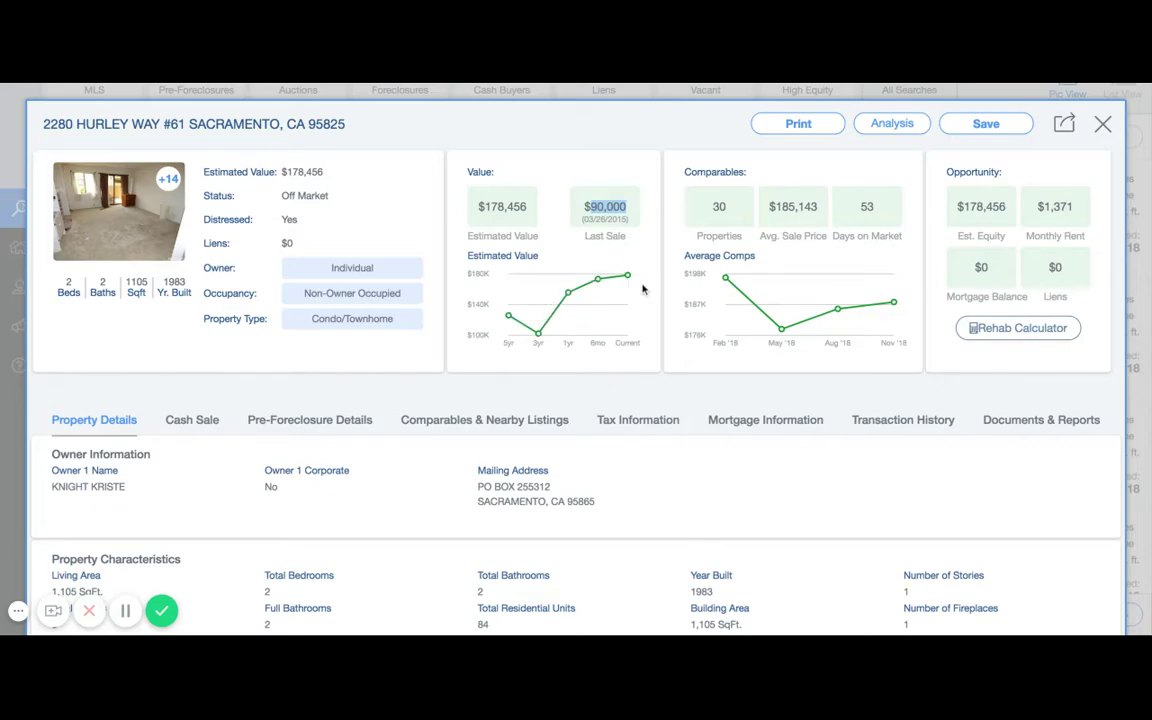
click(717, 207)
drag(769, 206, 827, 237)
click(812, 172)
drag(770, 207, 812, 207)
click(820, 177)
drag(958, 206, 1073, 206)
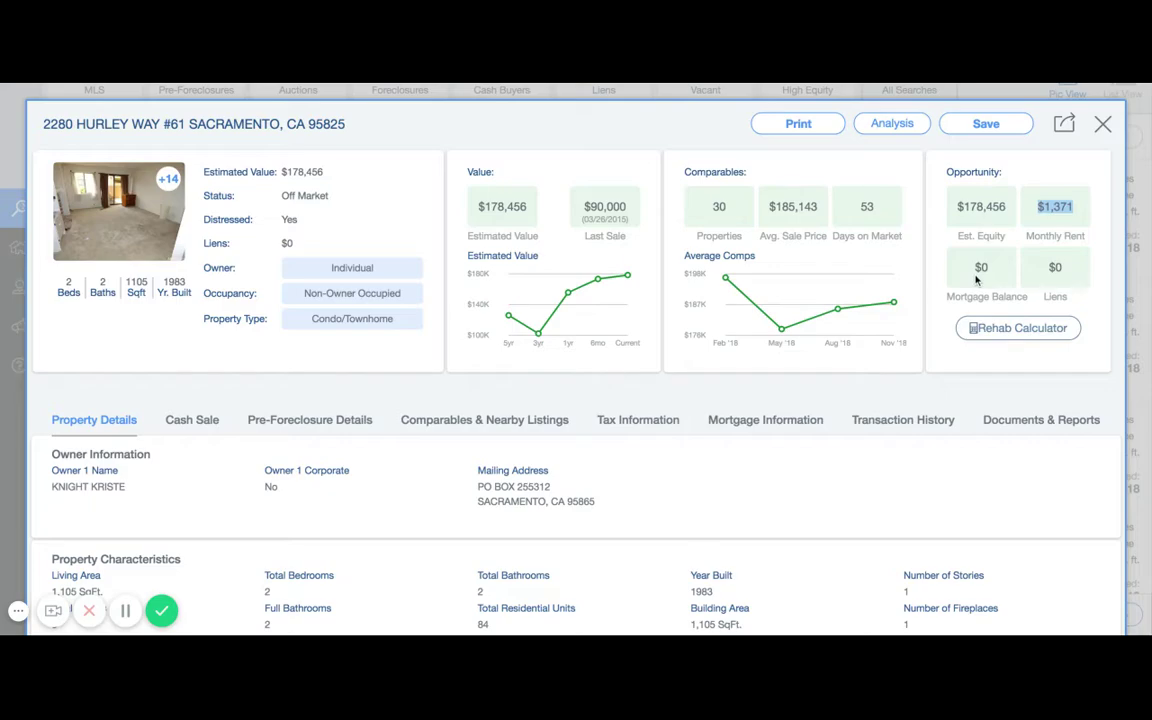
Check the sale date in the property's Cash Sale information.
scroll(481, 406, down, 3)
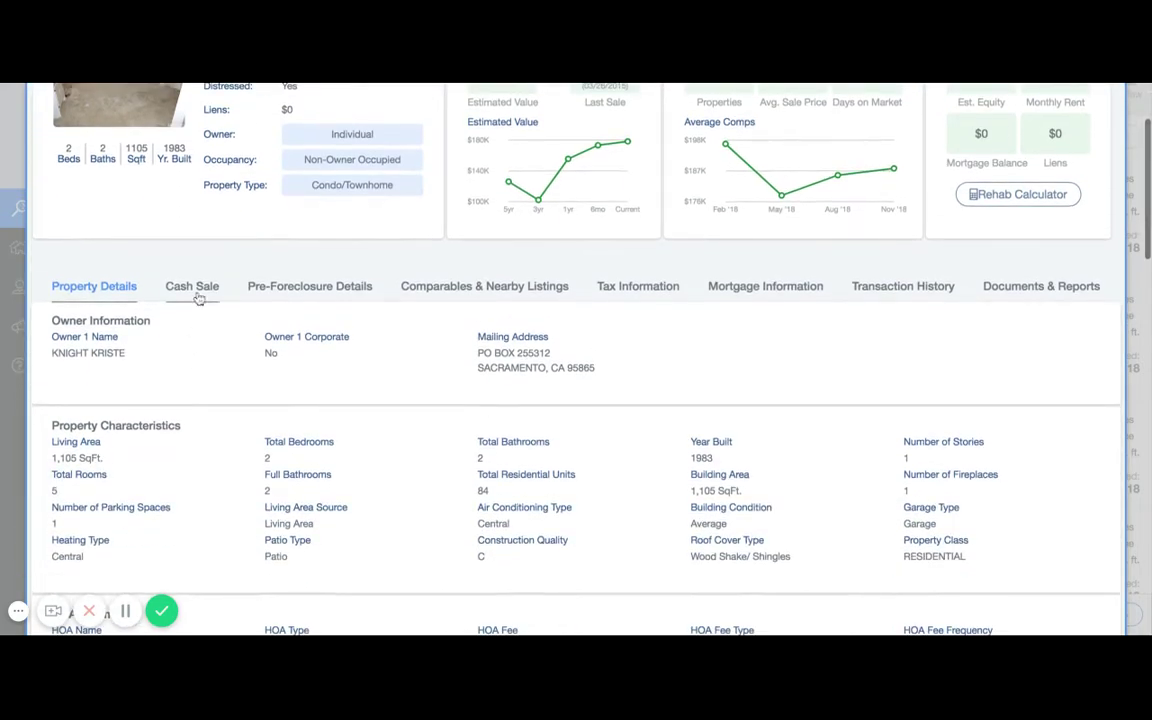
click(199, 292)
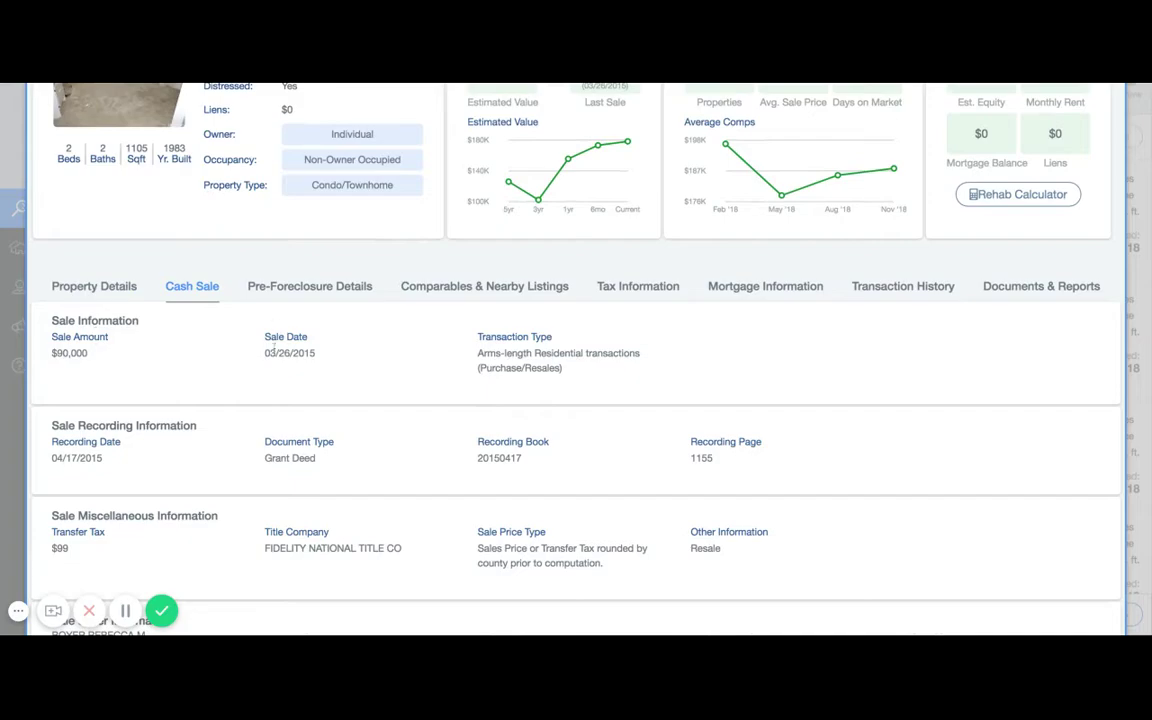
drag(266, 350, 316, 353)
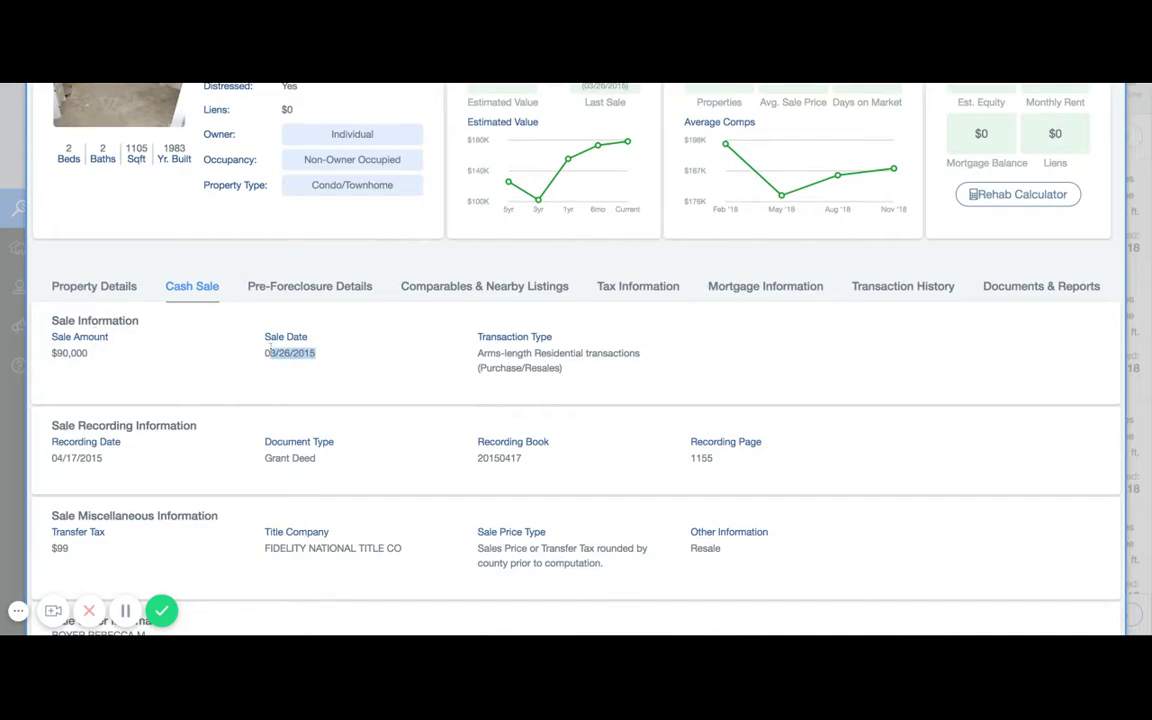
Review the Property Details, examining the HOA name, fee, fee type and fee frequency.
click(124, 289)
scroll(250, 343, down, 2)
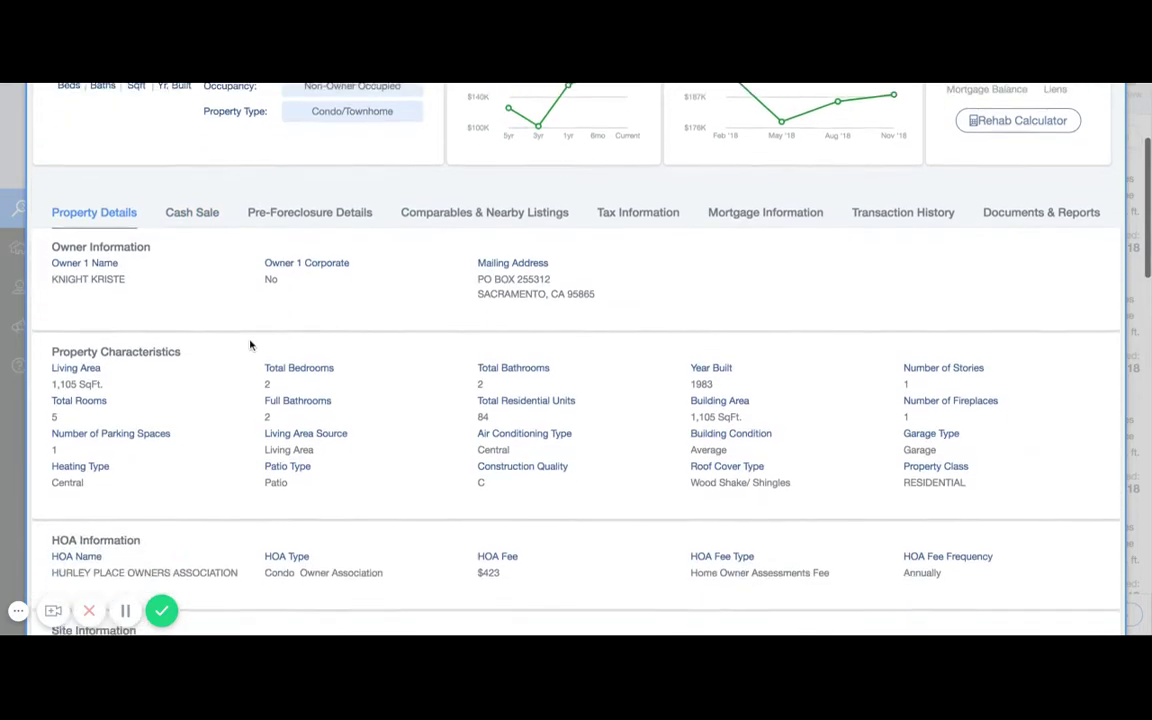
scroll(250, 345, down, 3)
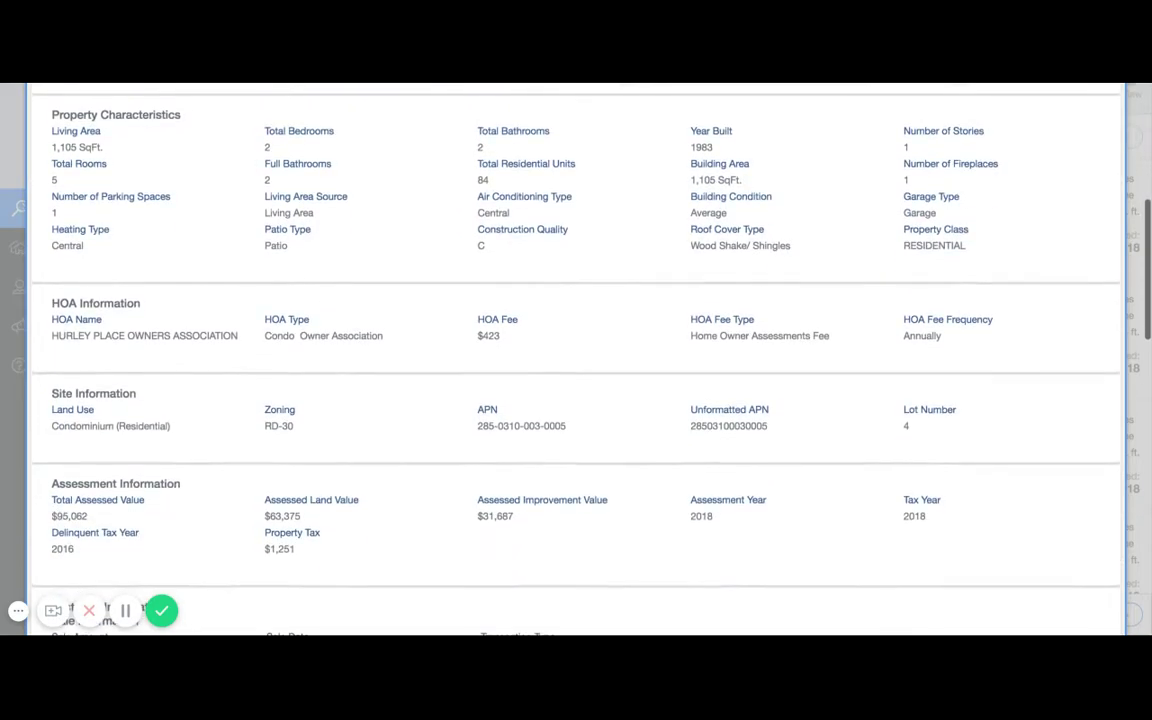
drag(81, 340, 208, 338)
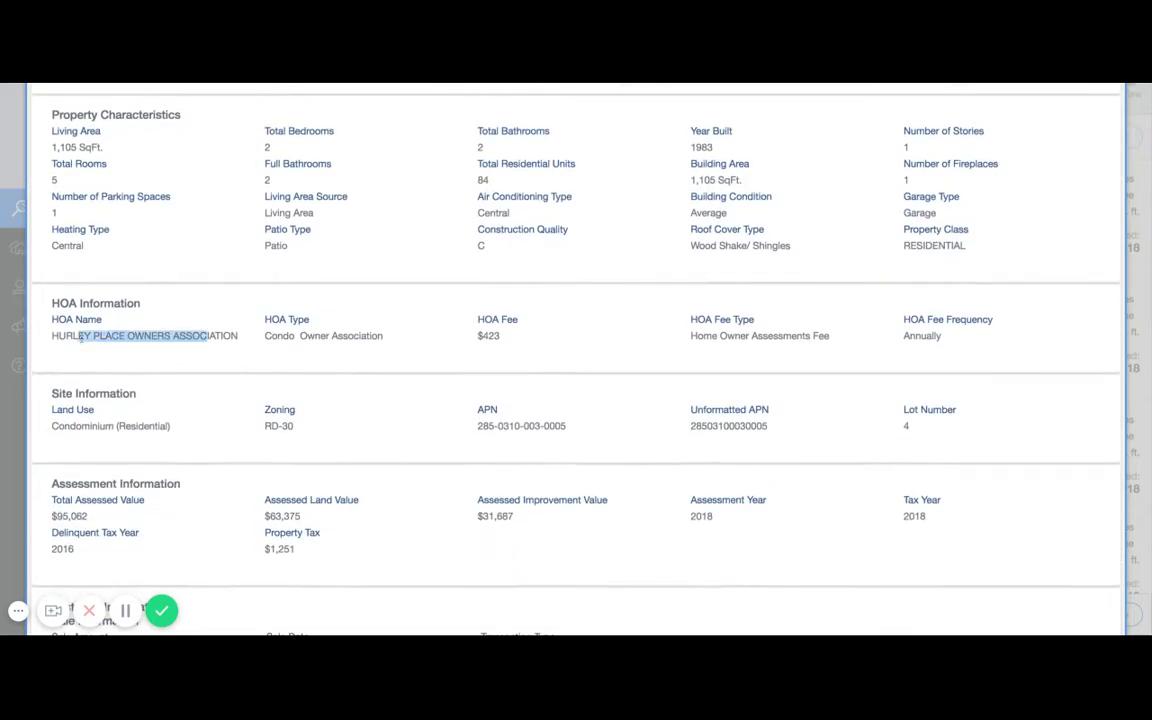
double_click(490, 337)
click(492, 340)
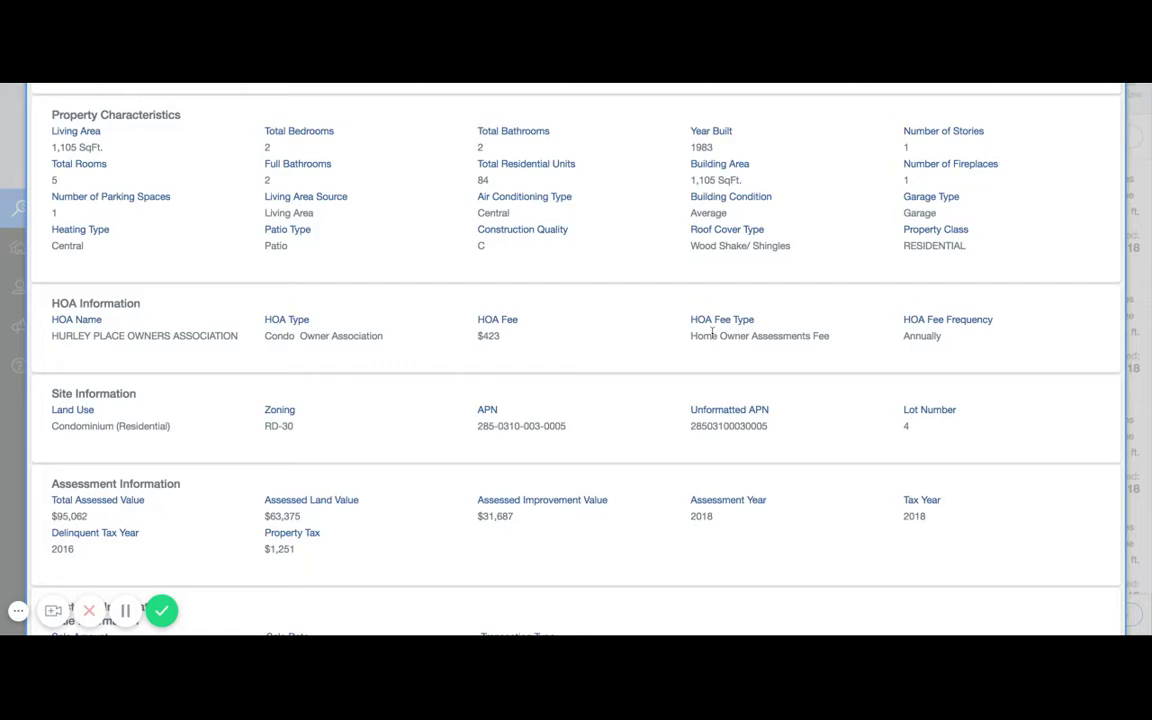
drag(690, 338, 853, 342)
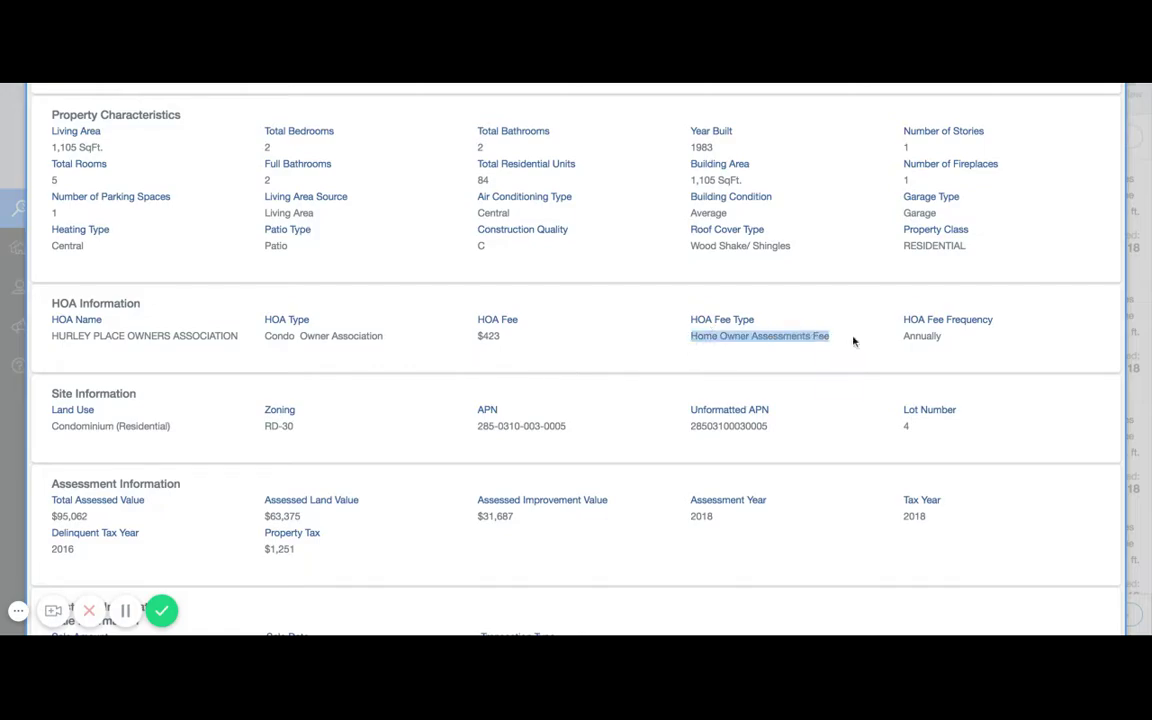
double_click(905, 336)
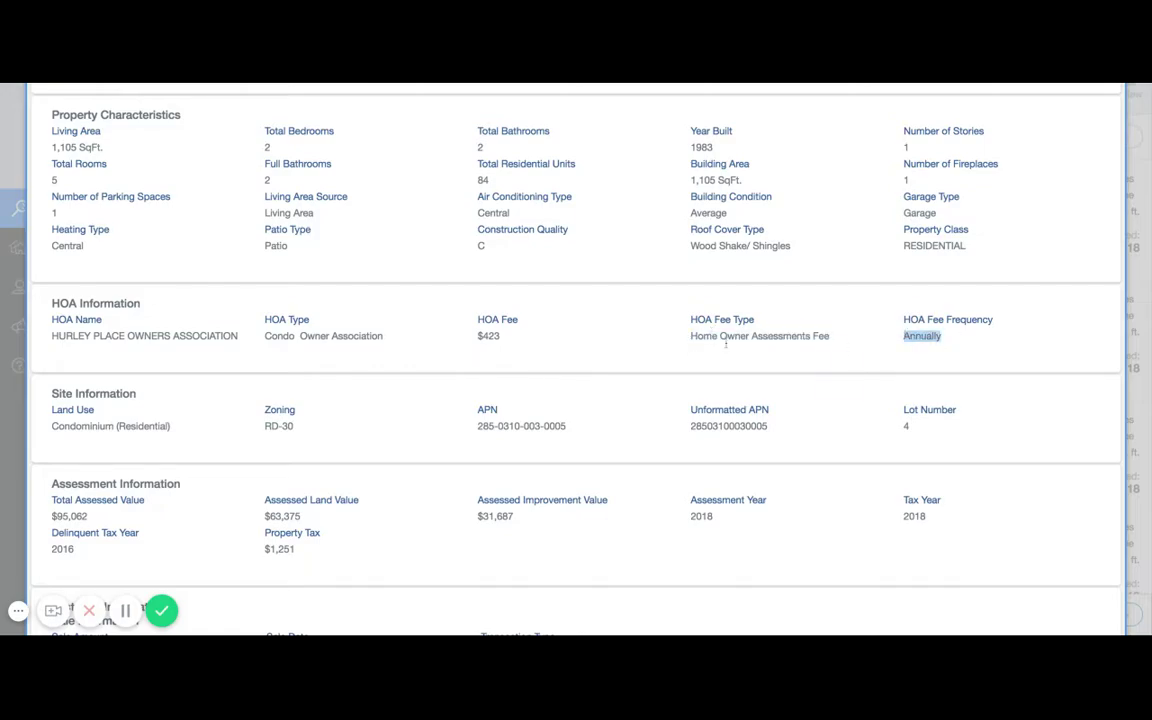
Review the assessment and Last Sale Information in the property details, including the sale date and document type.
scroll(632, 345, down, 3)
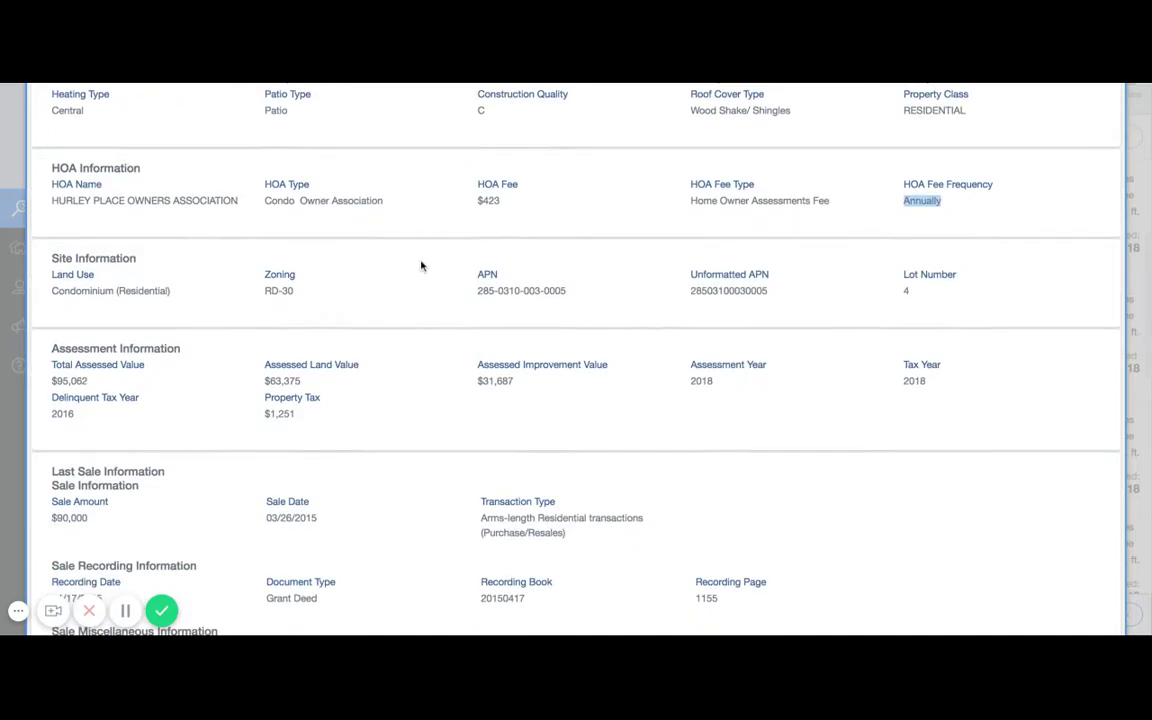
scroll(422, 265, down, 3)
scroll(352, 298, down, 3)
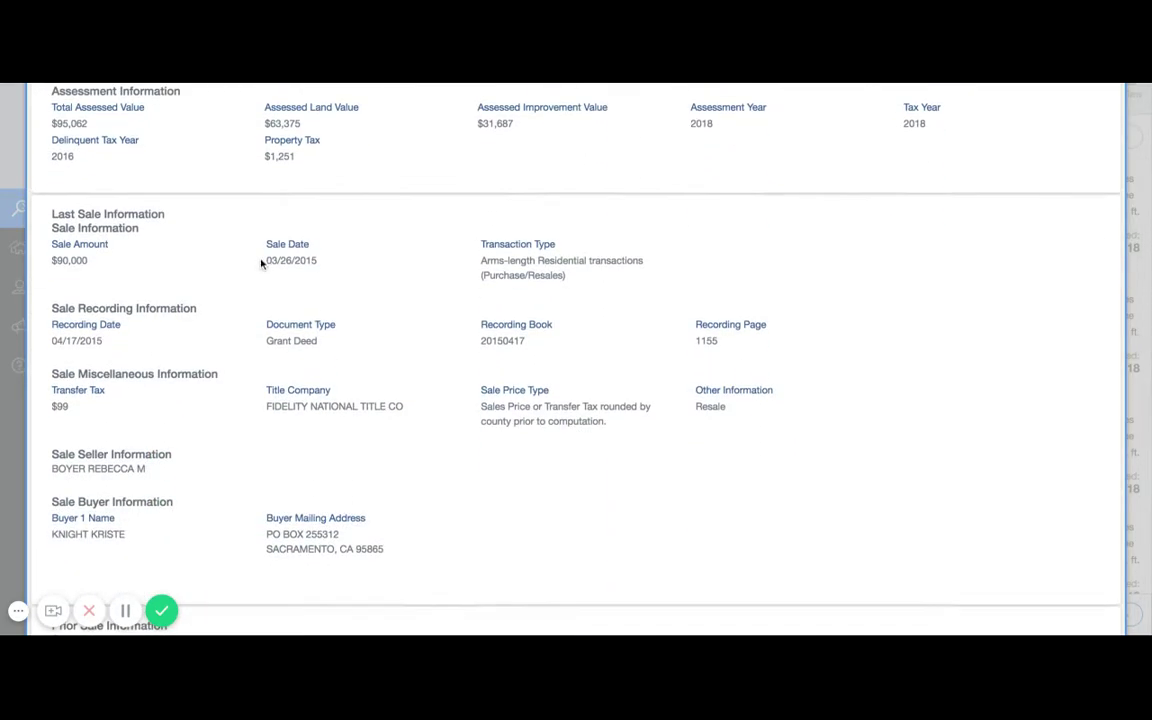
triple_click(266, 260)
click(266, 261)
scroll(300, 262, down, 2)
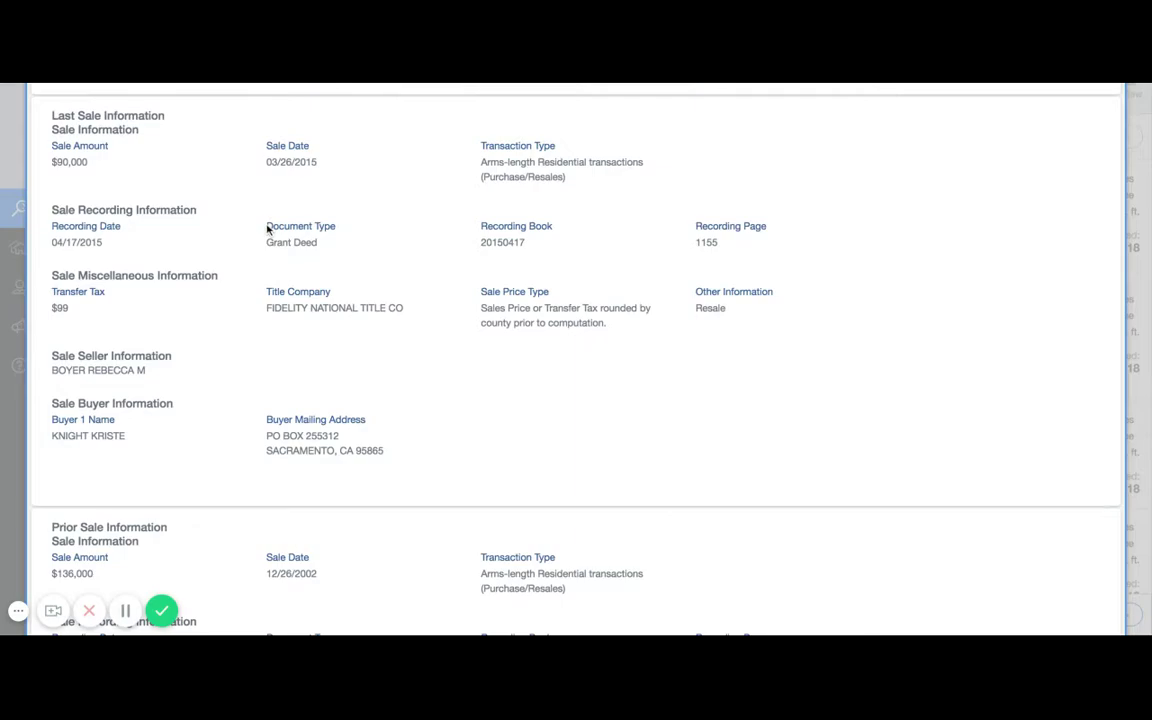
drag(266, 228, 368, 229)
click(383, 239)
Review the Prior Sale Information, including the title company, seller, buyer and first mortgage details.
scroll(382, 239, down, 4)
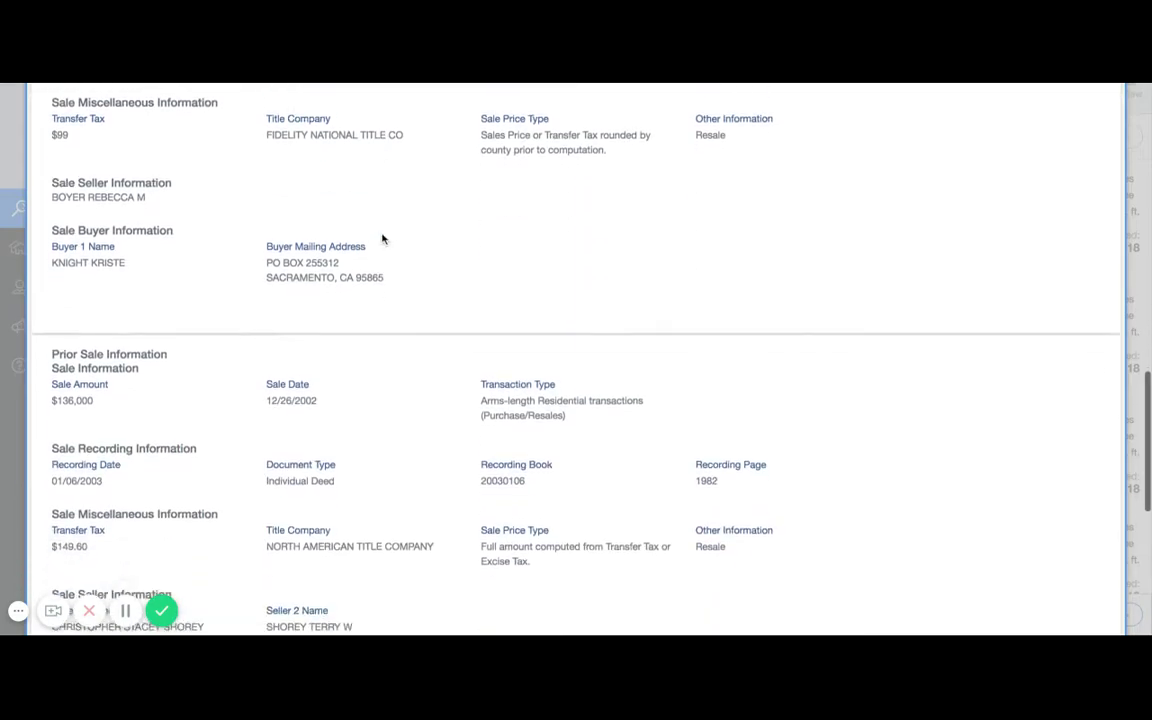
scroll(382, 239, down, 6)
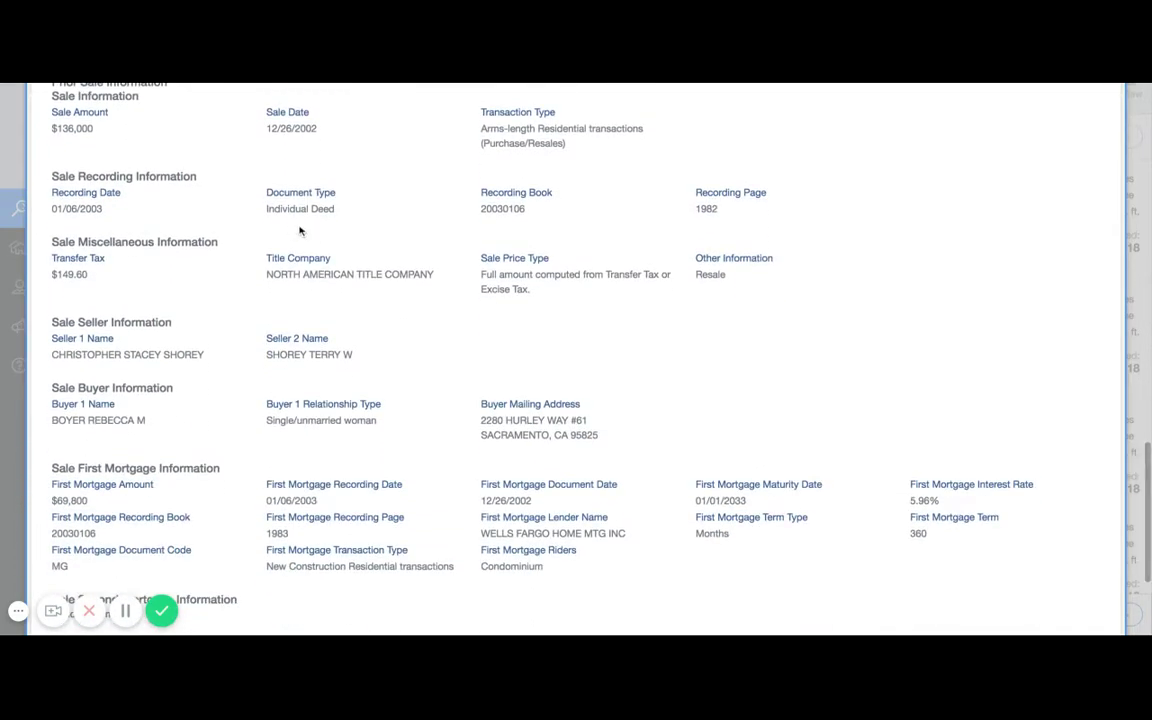
triple_click(271, 277)
scroll(454, 338, up, 1)
scroll(454, 338, down, 2)
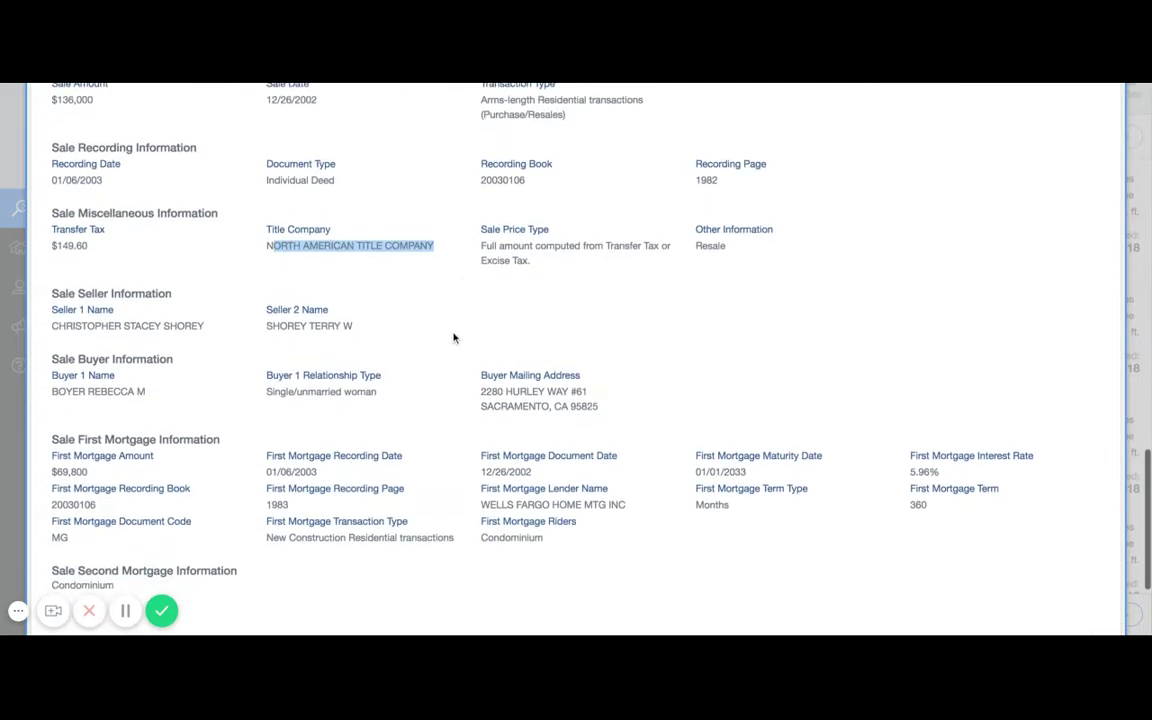
Examine the property's Tax Information and its Mortgage Information records.
scroll(435, 417, up, 10)
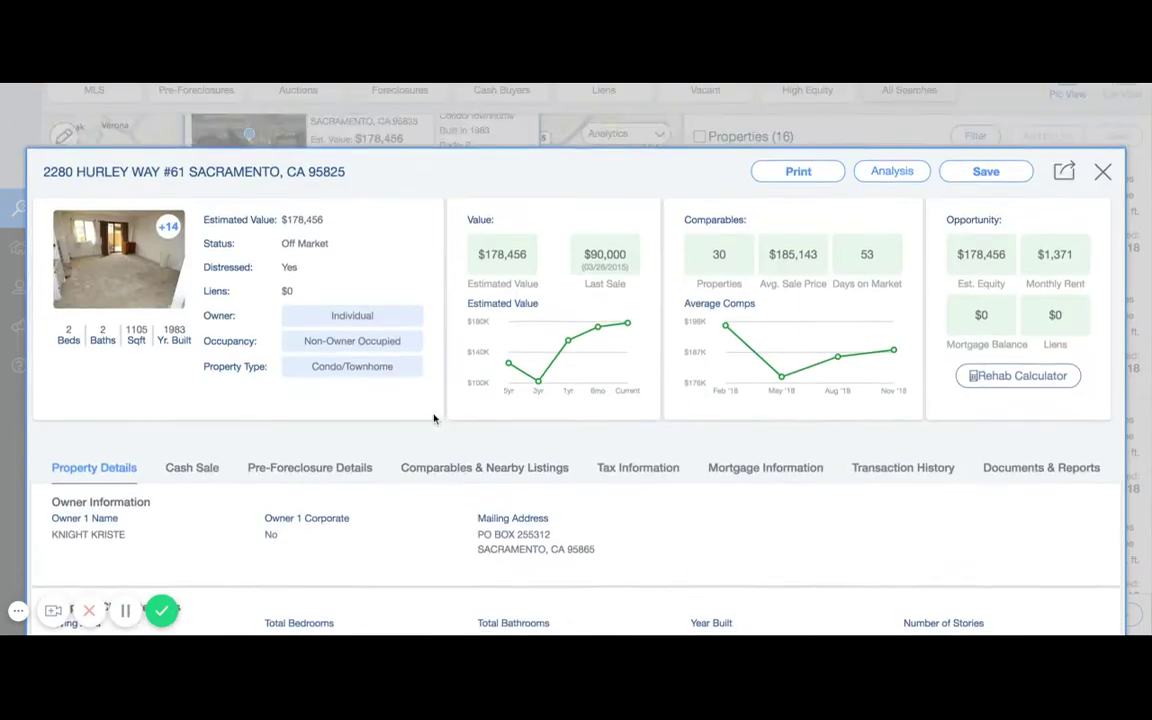
scroll(411, 368, down, 1)
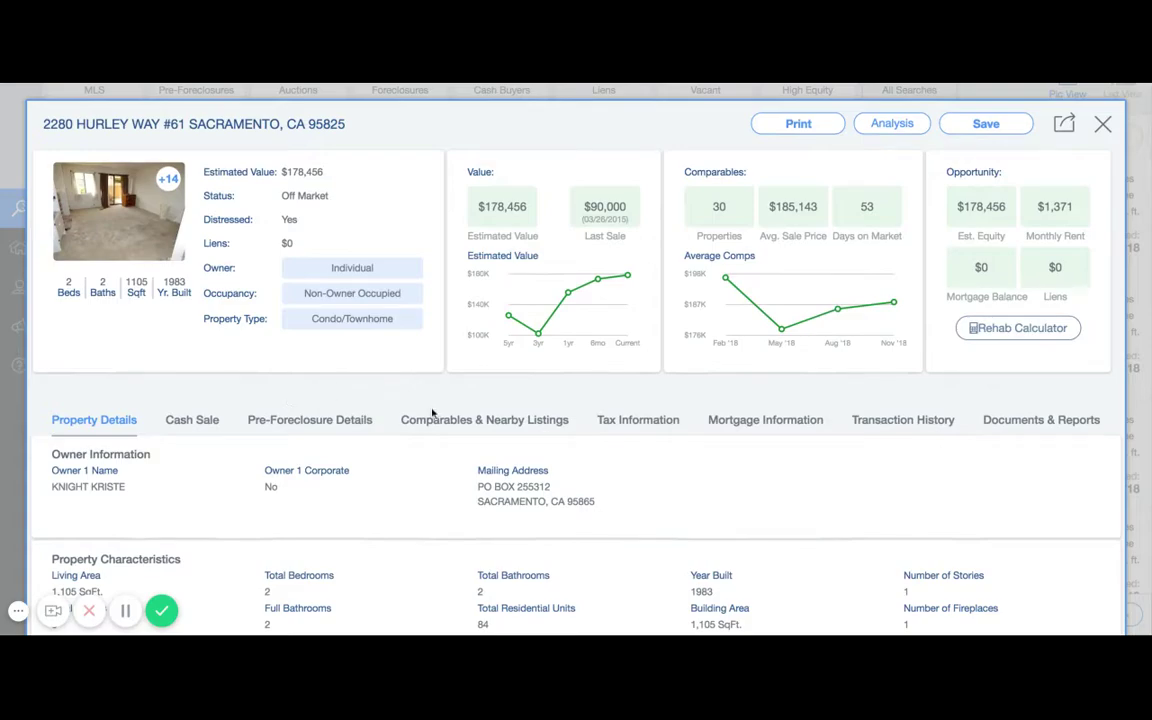
click(652, 419)
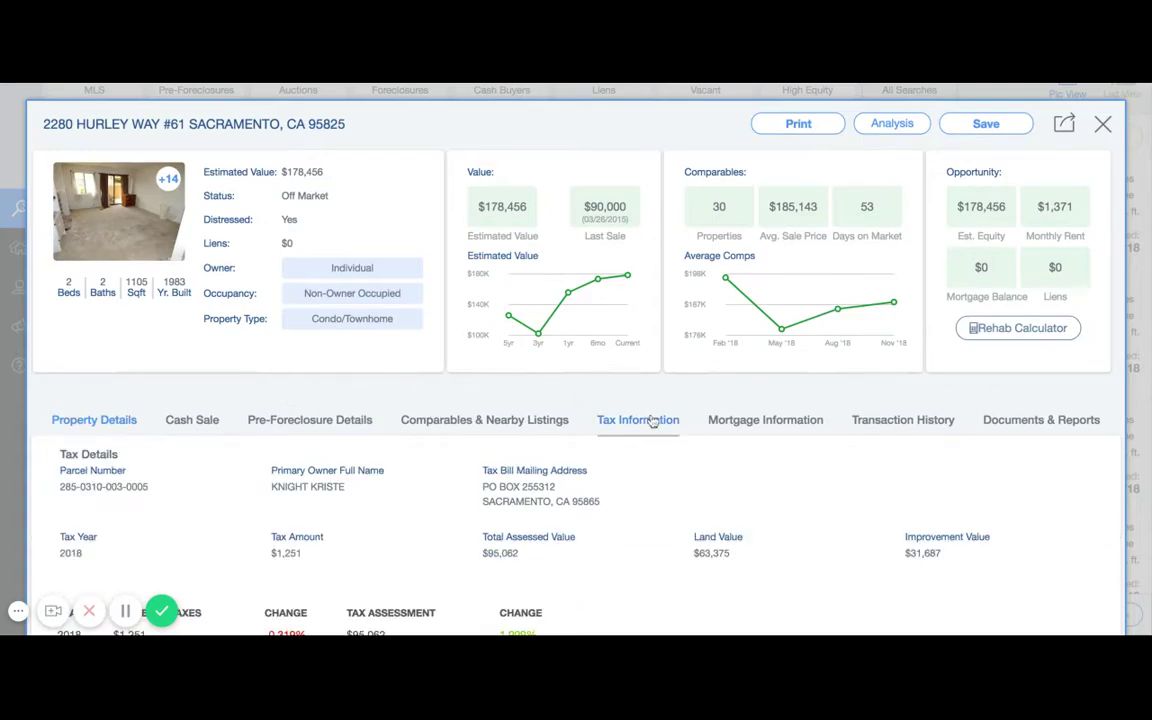
scroll(650, 419, down, 2)
scroll(650, 419, up, 1)
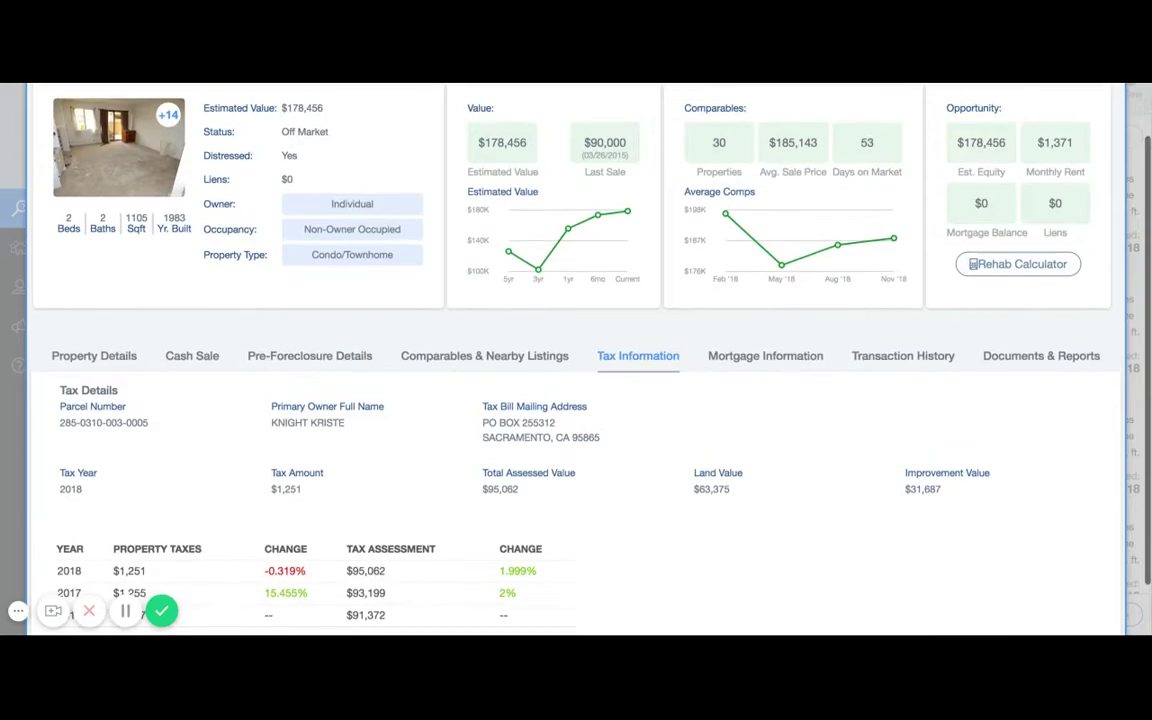
click(788, 360)
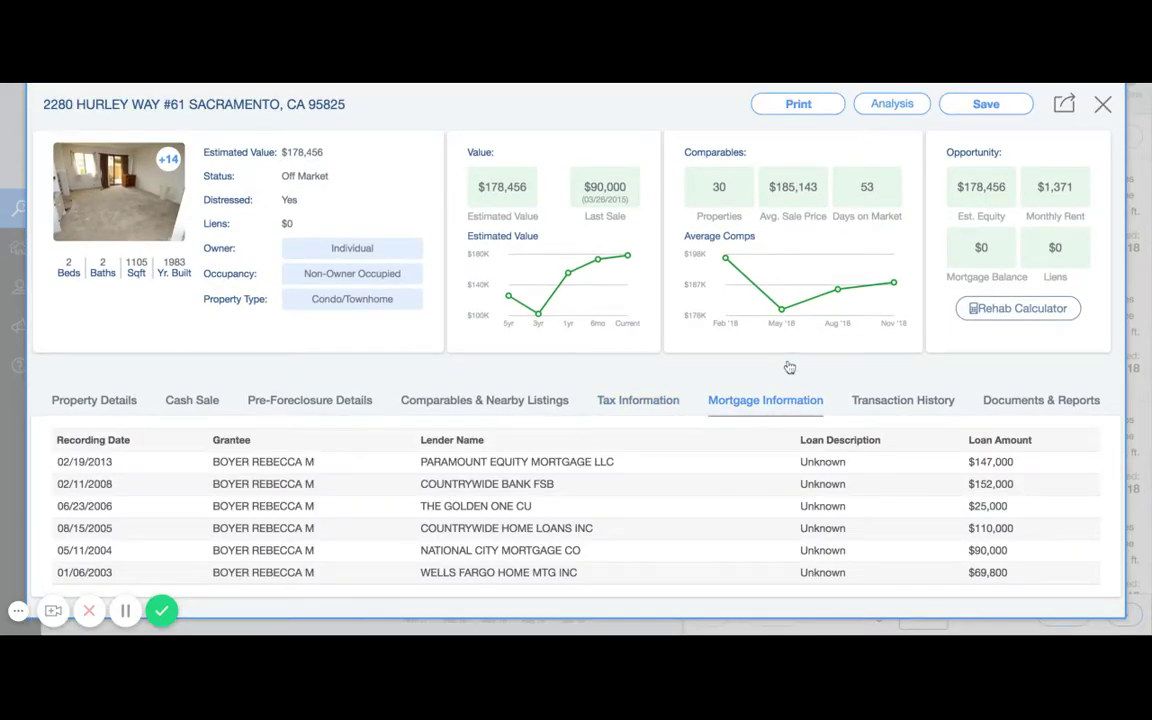
Examine the property's Transaction History and the analysis, standard and premium reports under Documents & Reports.
click(912, 403)
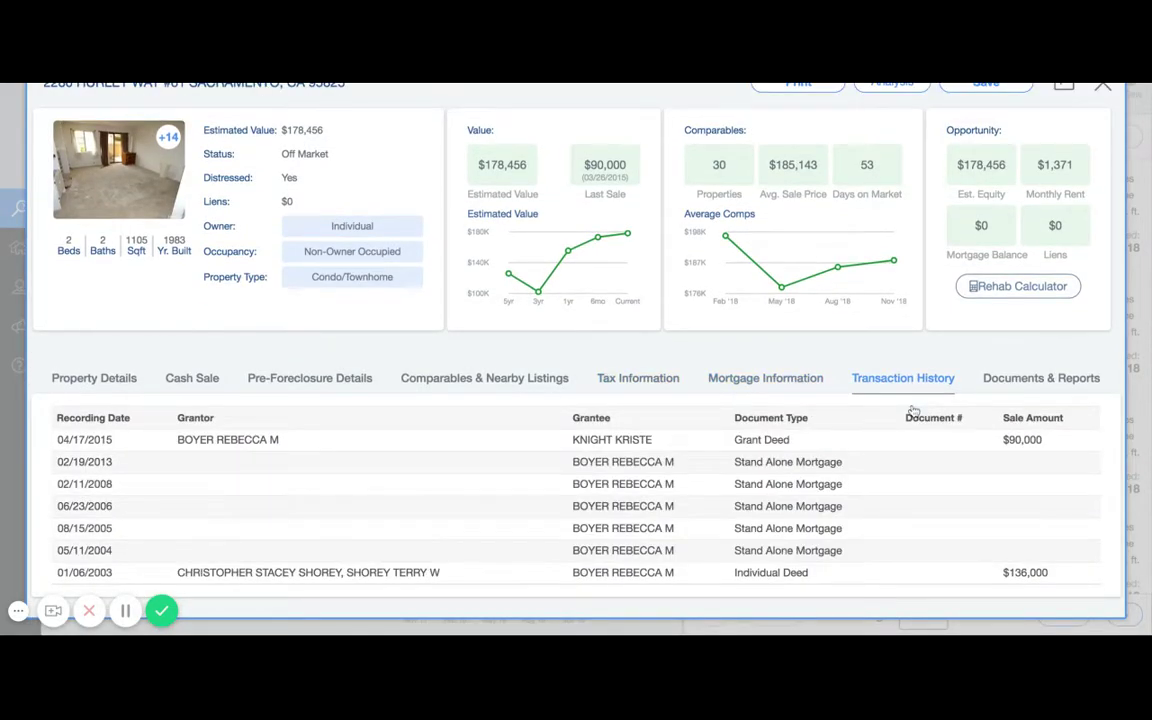
click(1034, 381)
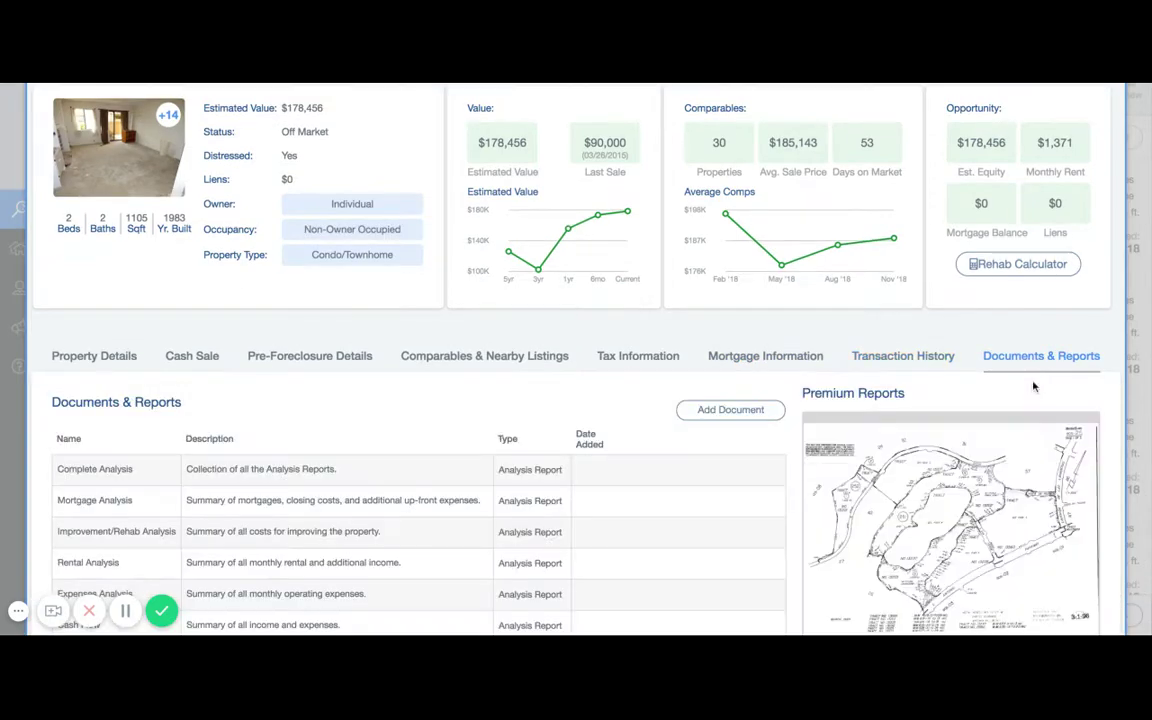
scroll(555, 404, down, 3)
scroll(126, 314, up, 1)
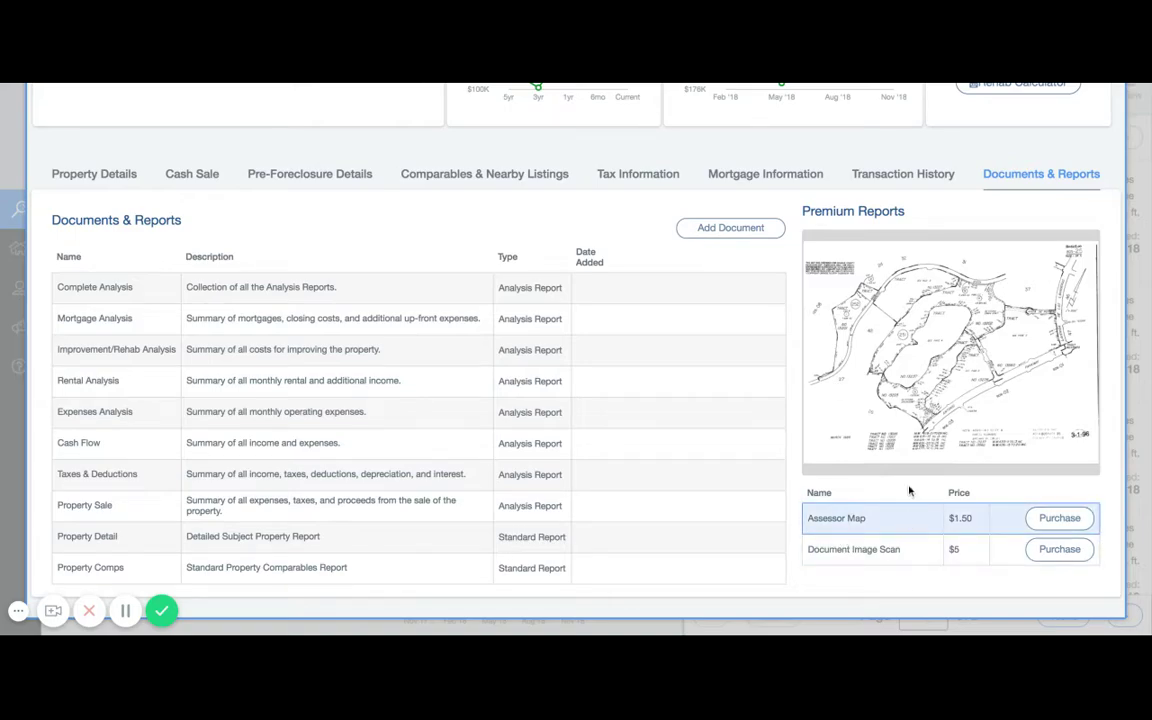
Review the recording date and unpaid balance in the property's Pre-Foreclosure Details.
click(279, 184)
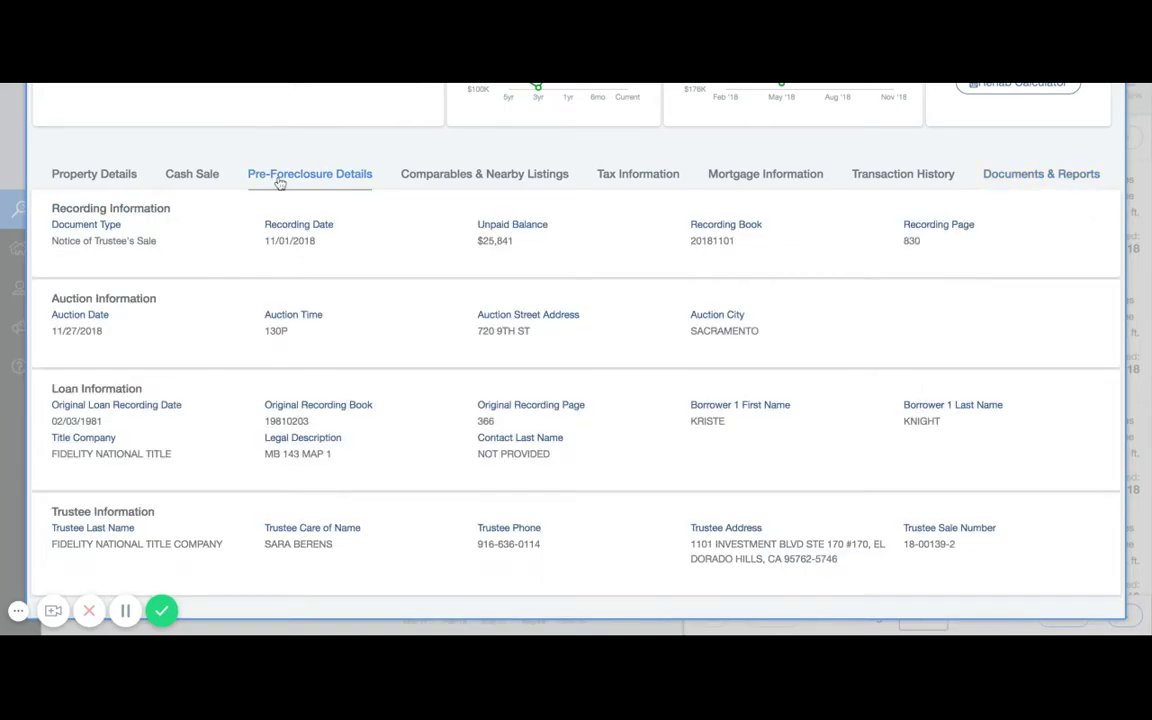
scroll(203, 240, up, 1)
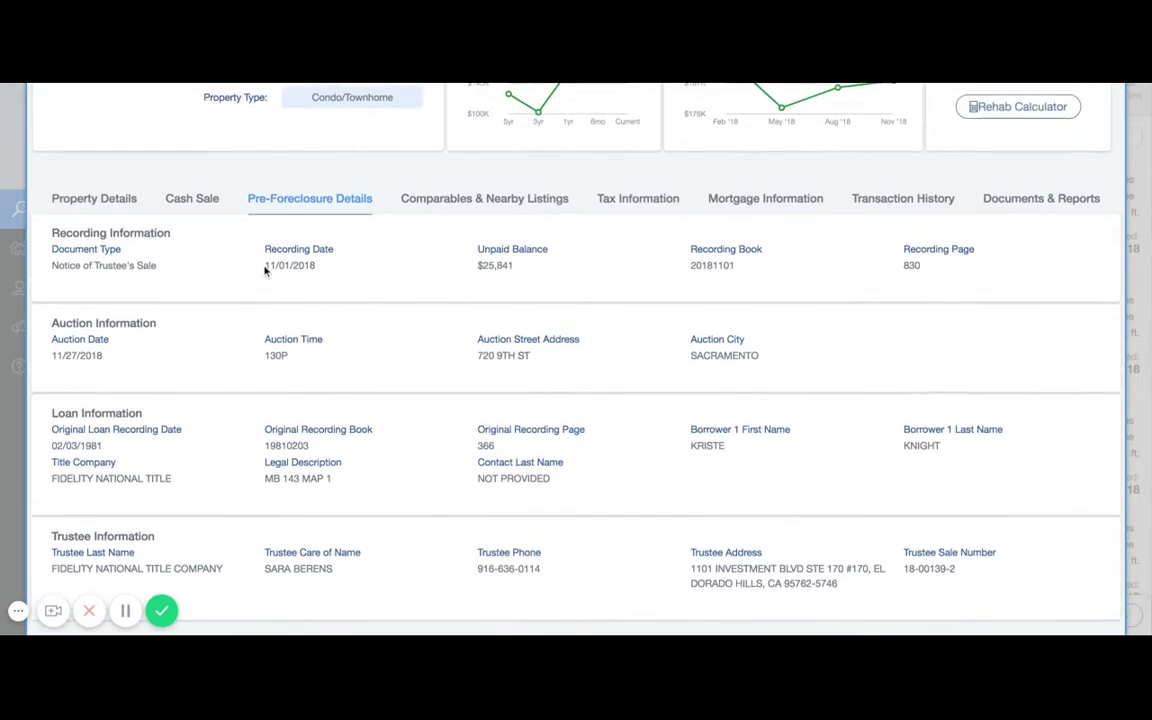
double_click(266, 267)
click(470, 263)
double_click(481, 266)
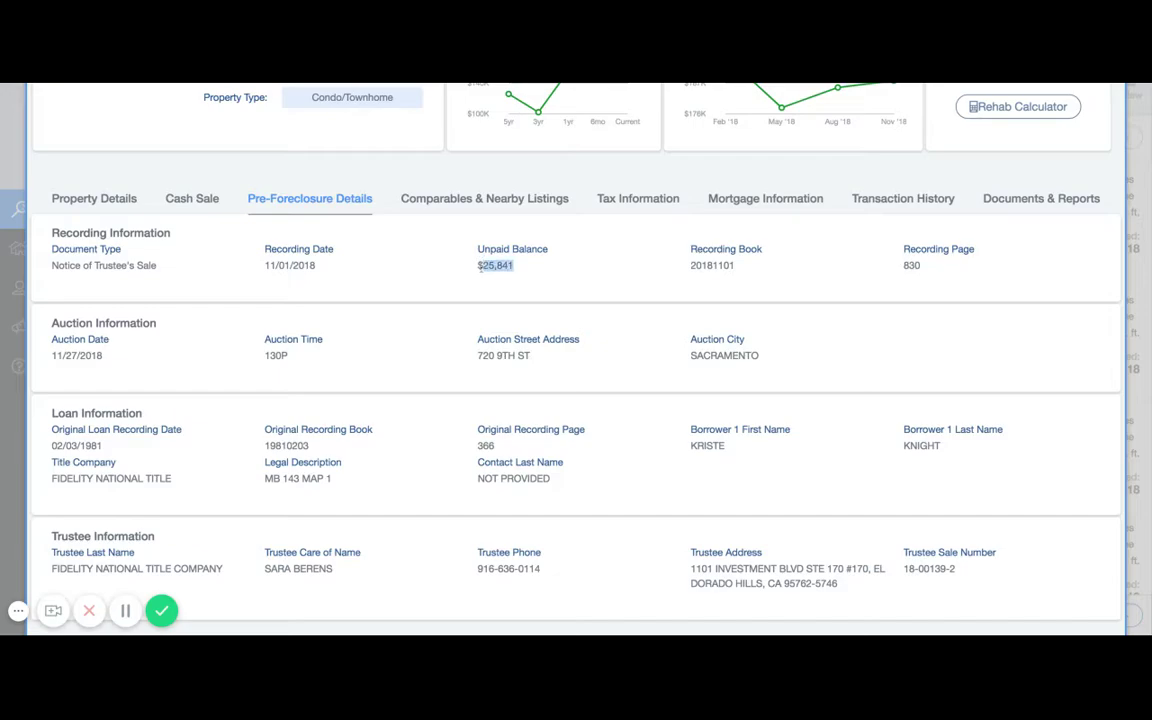
click(599, 270)
Compare the pre-foreclosure unpaid balance with the property's value and equity summary, and check its occupancy status.
scroll(599, 270, down, 1)
scroll(599, 270, up, 5)
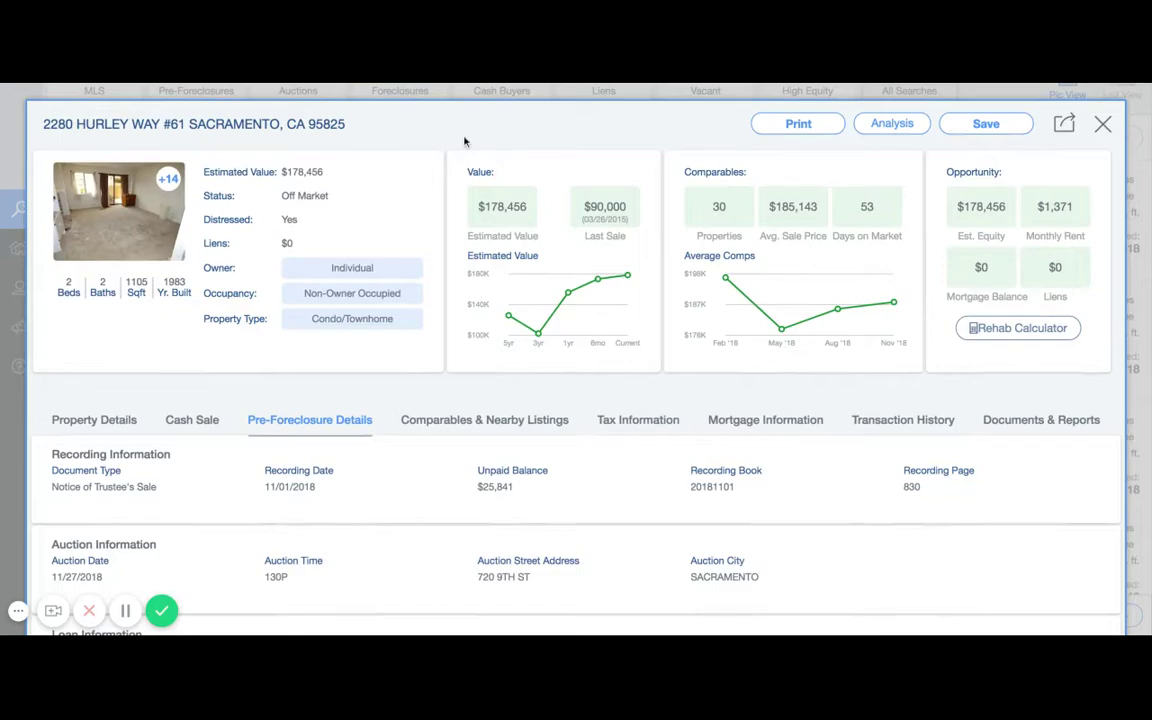
scroll(466, 404, down, 1)
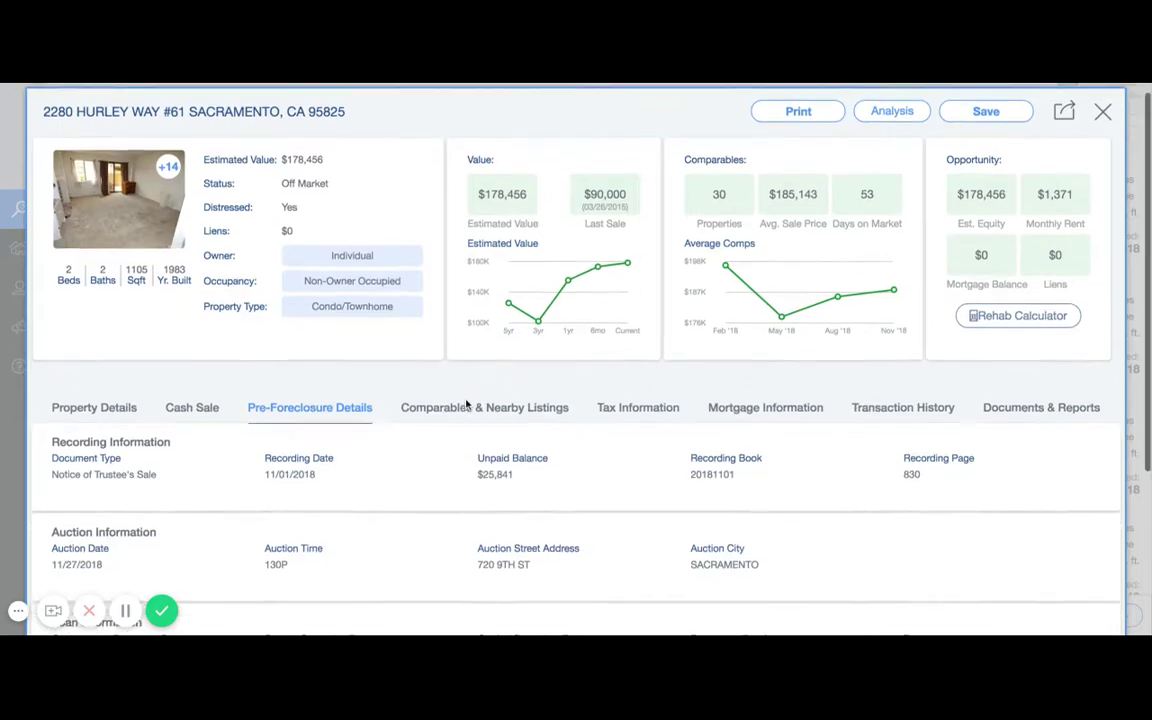
scroll(466, 404, down, 3)
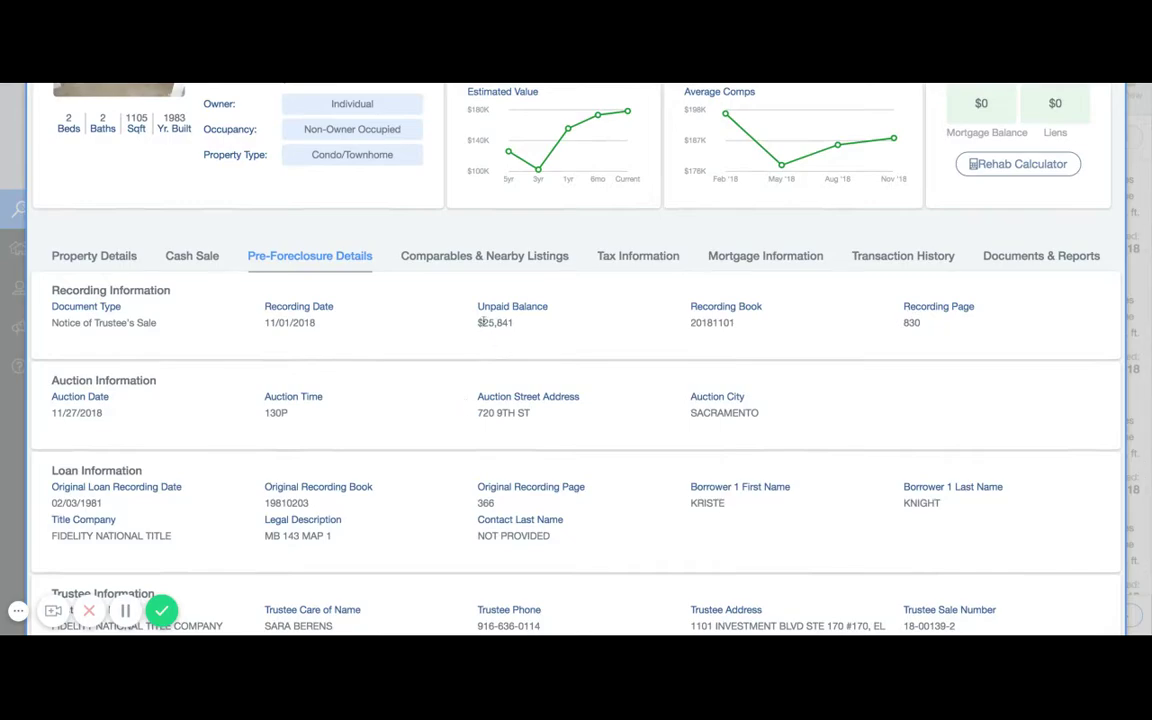
drag(478, 322, 514, 323)
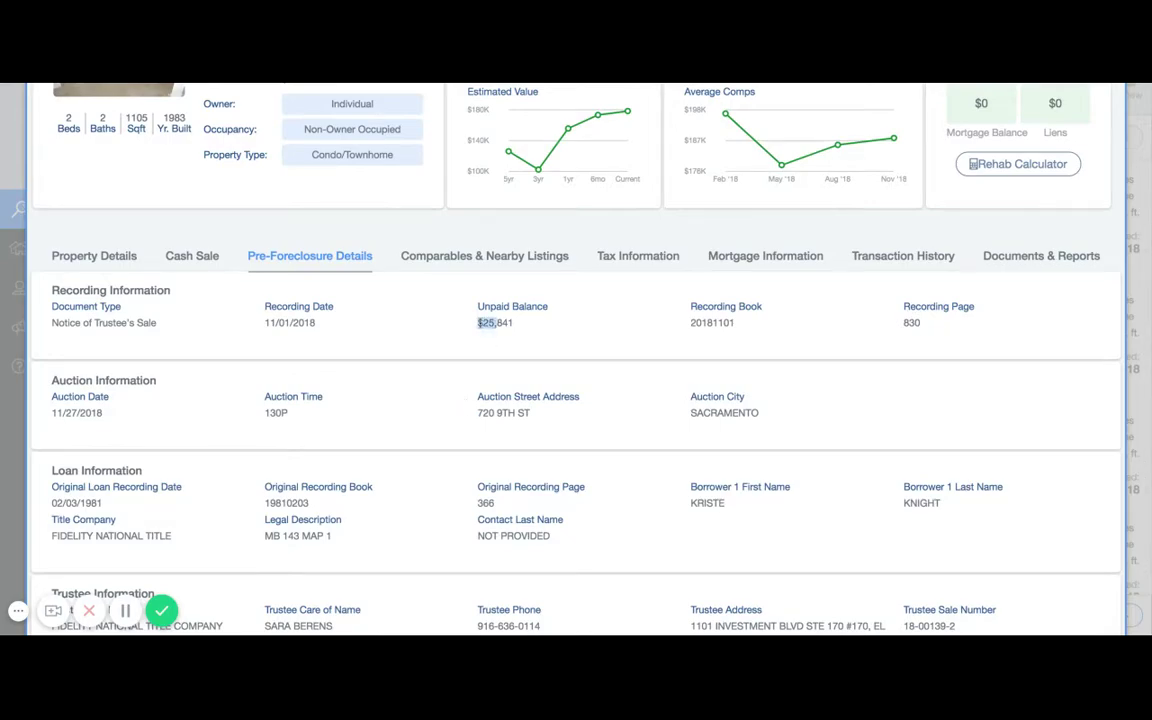
click(583, 344)
scroll(584, 346, up, 3)
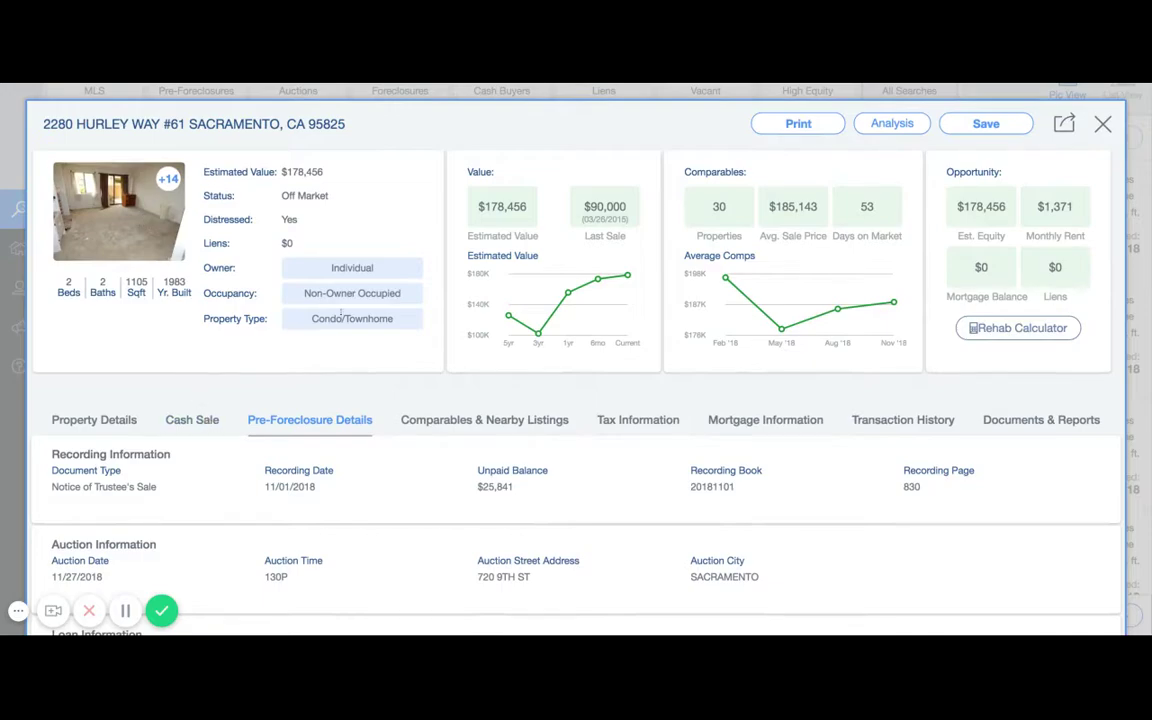
drag(305, 293, 401, 293)
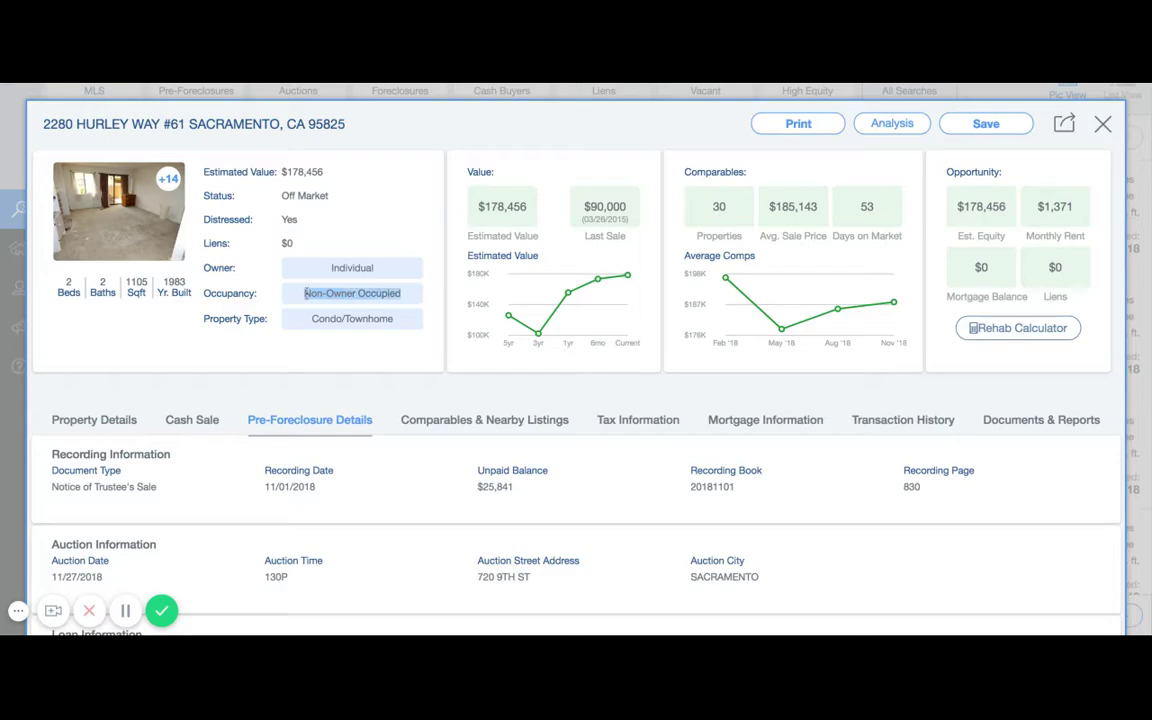
click(468, 129)
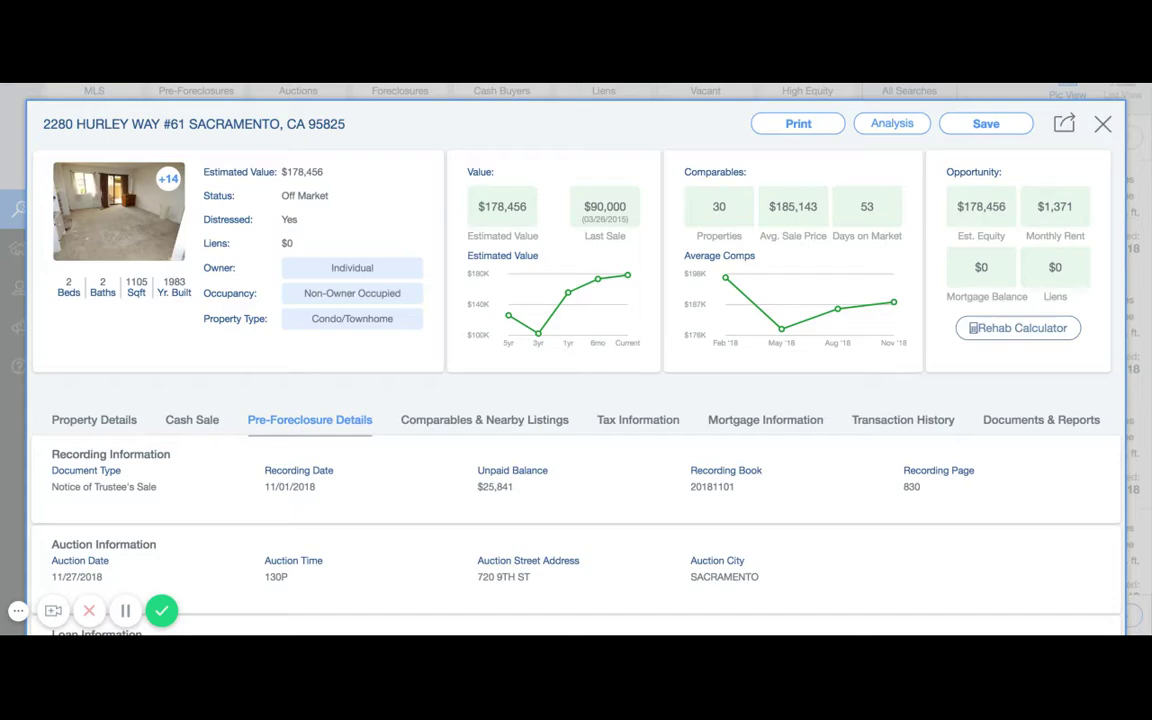
Look over the Purchase and Mortgage stages of the property's investment analysis, then close the analysis.
click(892, 123)
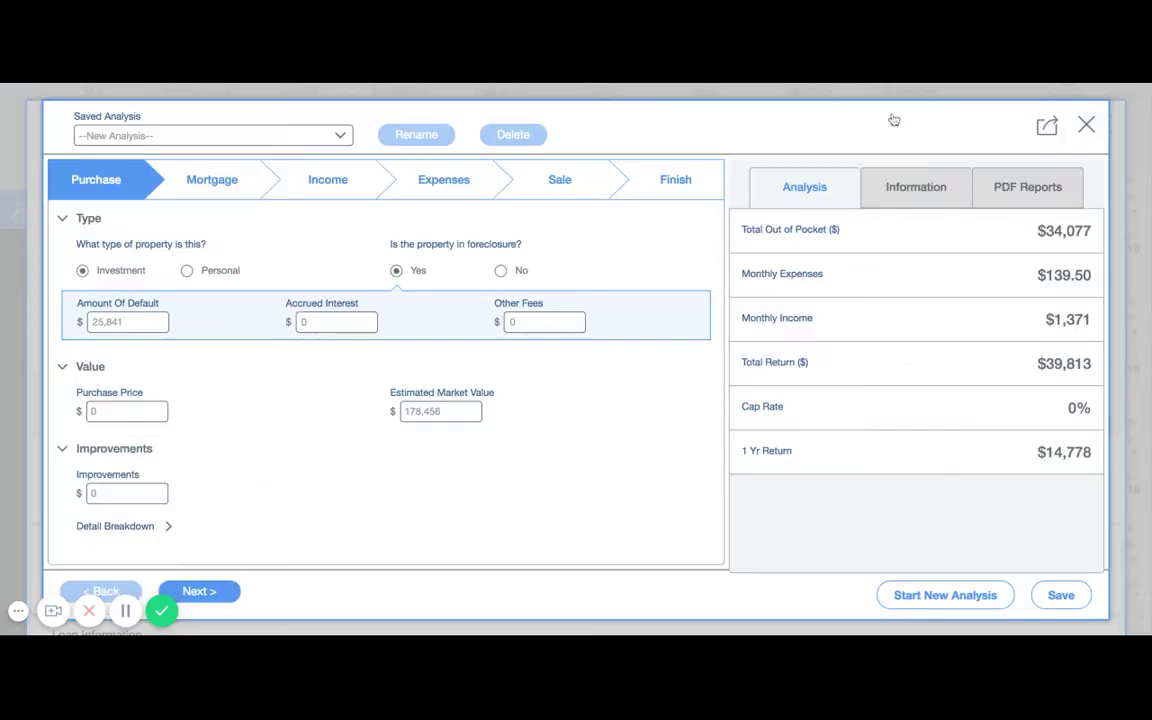
click(200, 170)
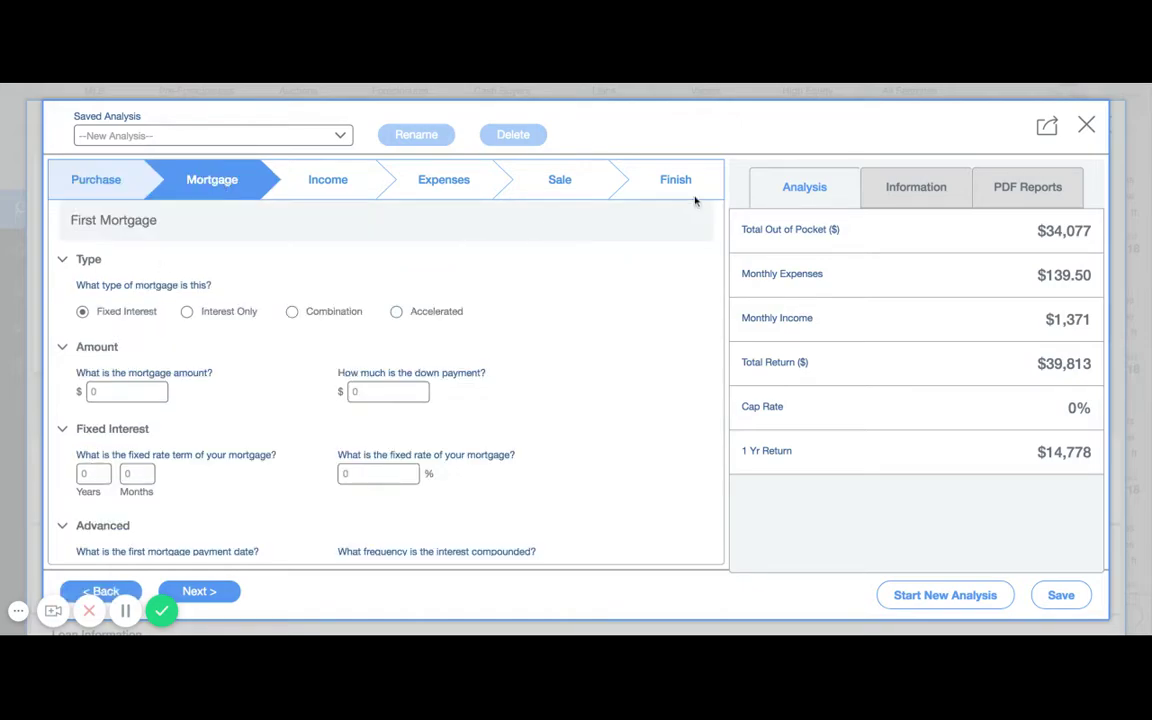
click(1087, 125)
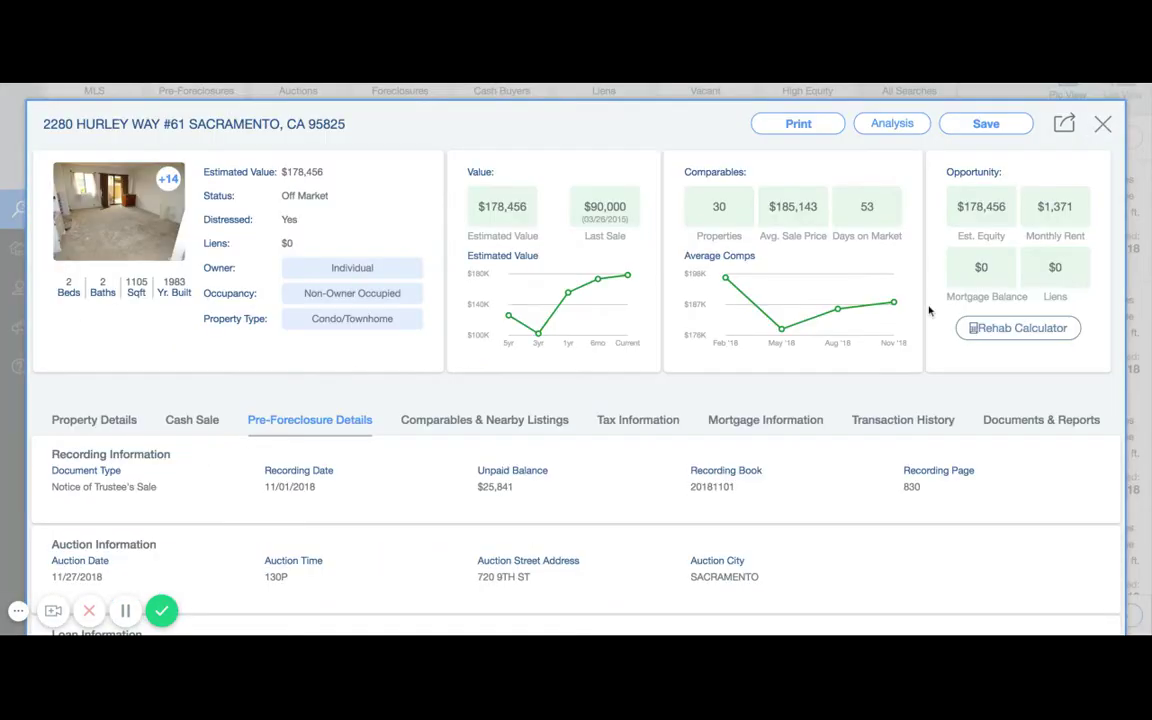
Save the property from the Rehab Calculator request and add it to the existing Test Group.
click(1024, 328)
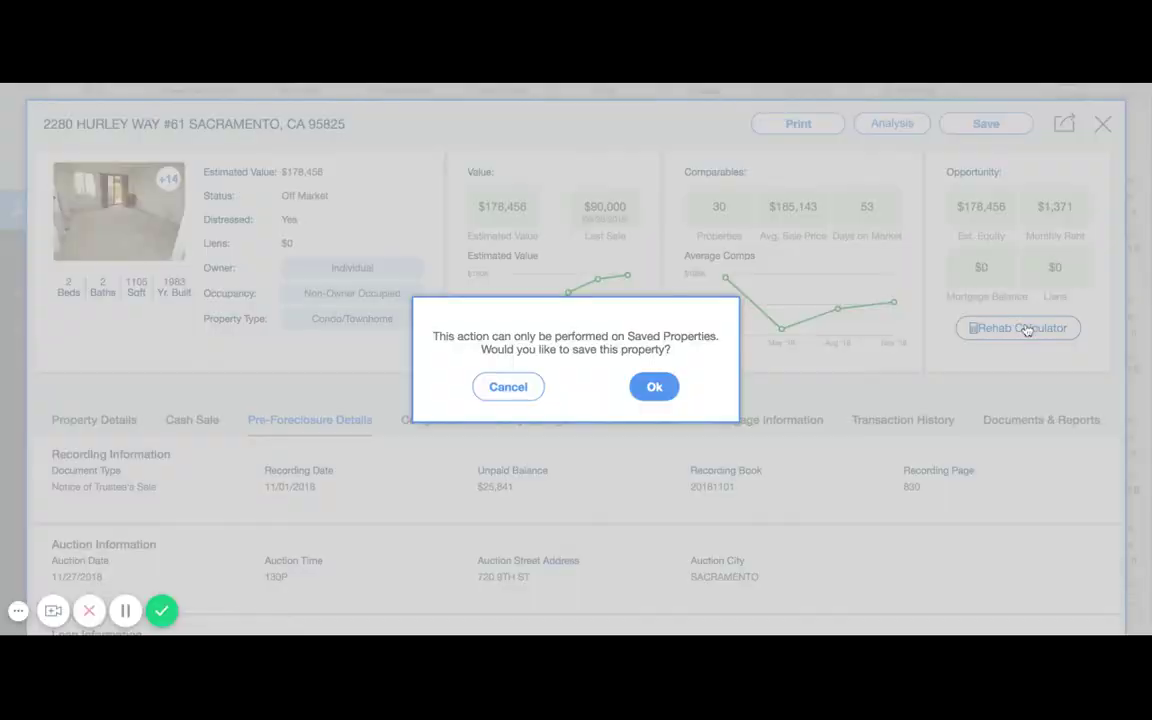
click(655, 389)
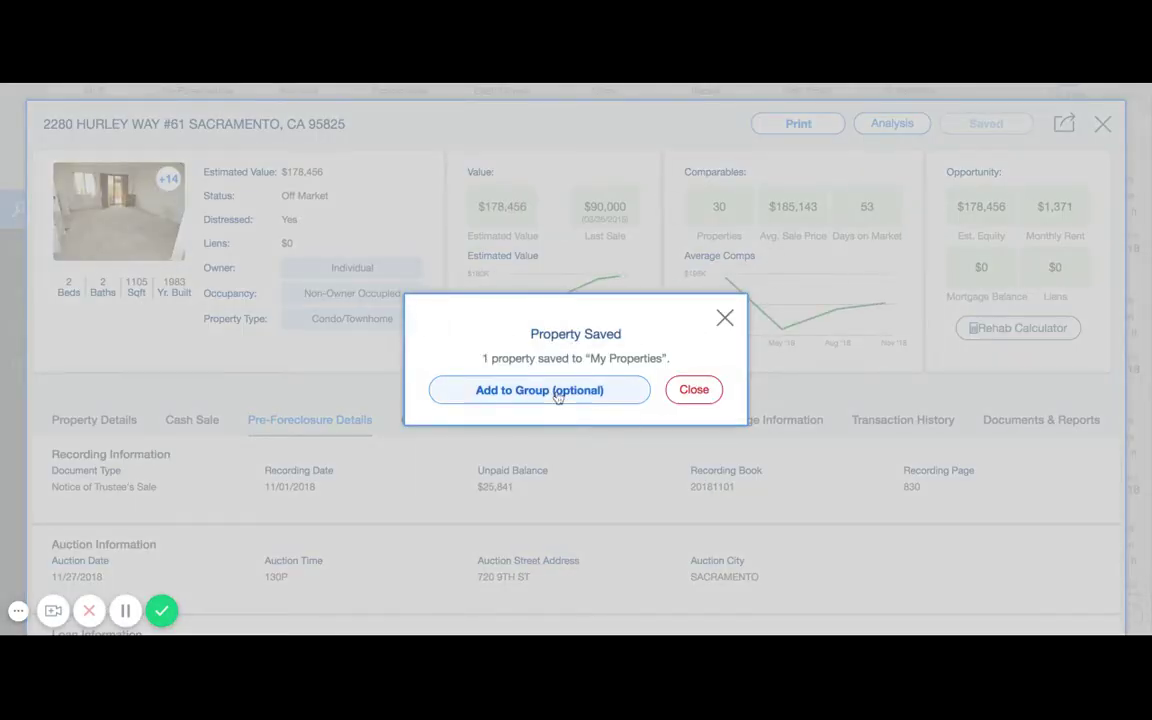
click(617, 393)
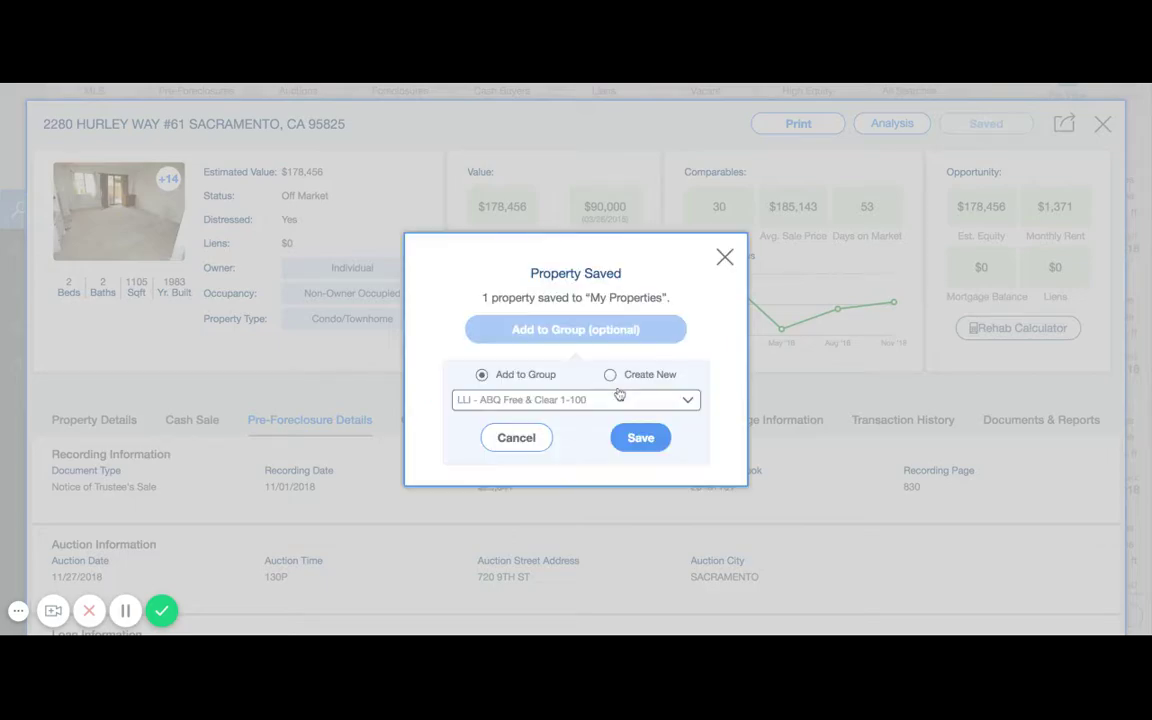
click(565, 401)
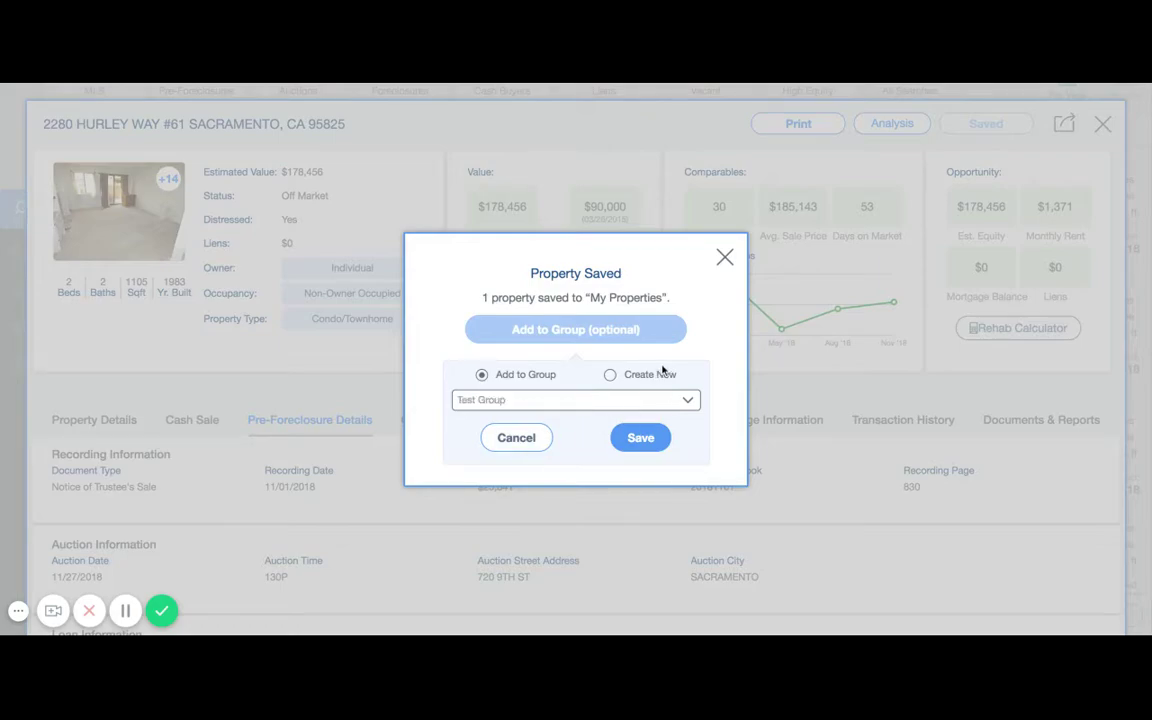
click(640, 437)
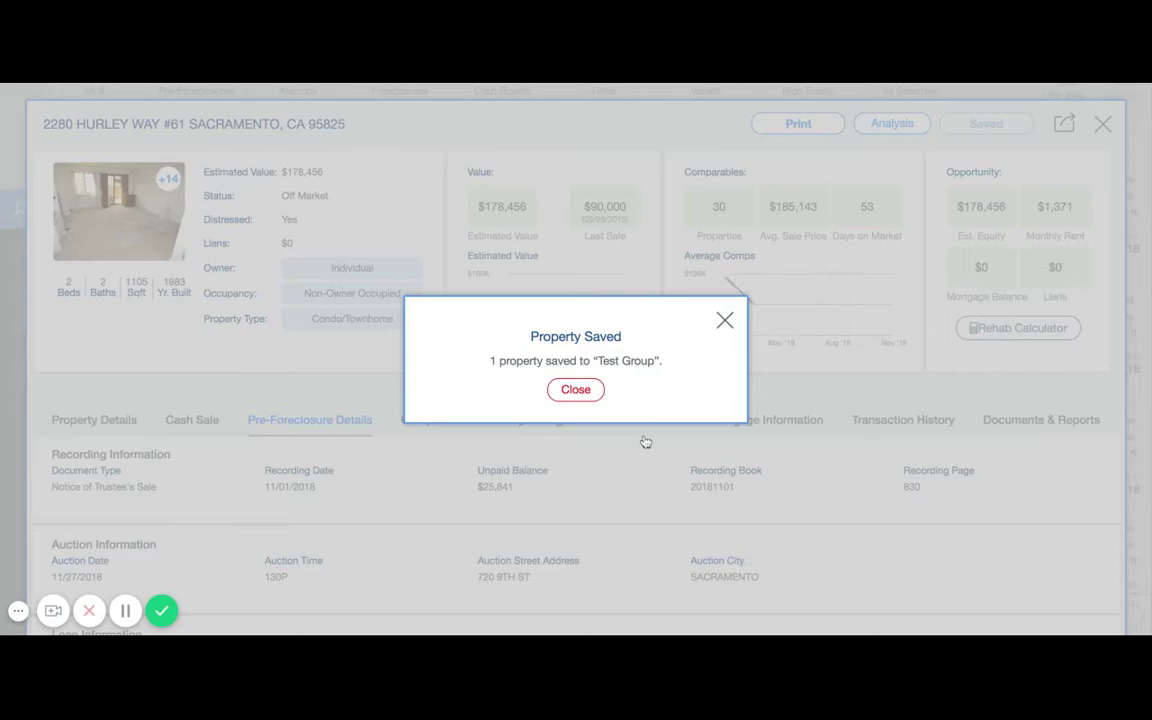
click(577, 391)
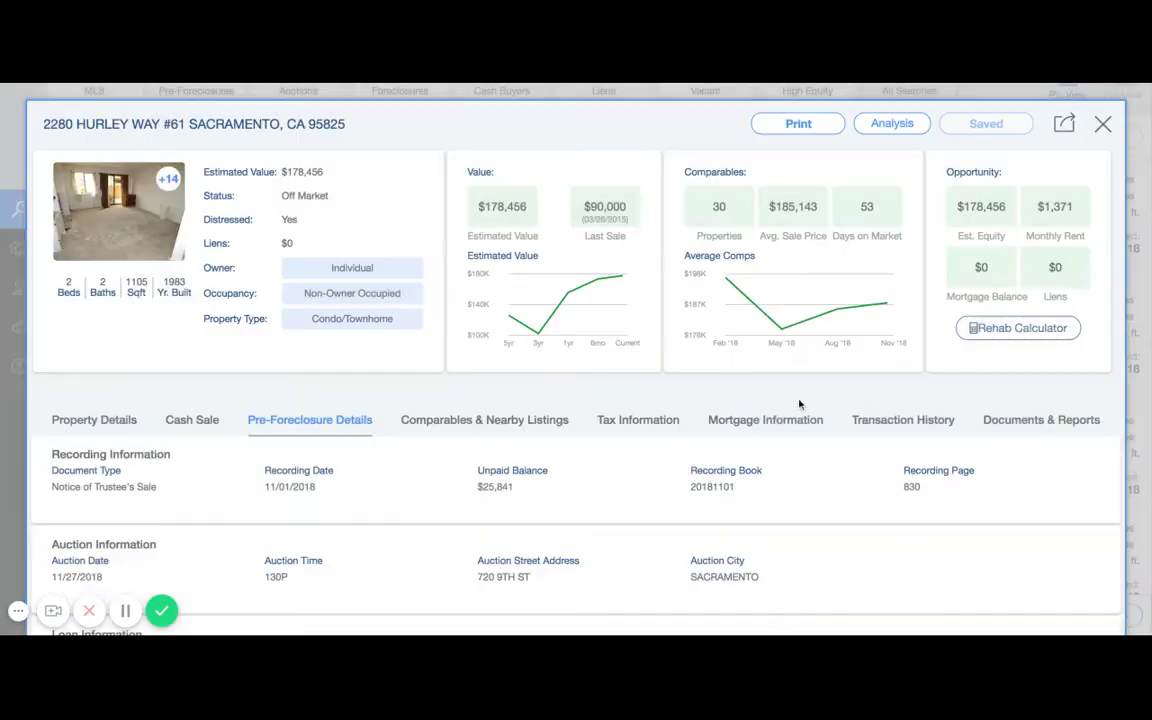
Open the Rehab Calculator for the saved property and look over its pre-foreclosure recording, auction and loan information again.
click(1047, 332)
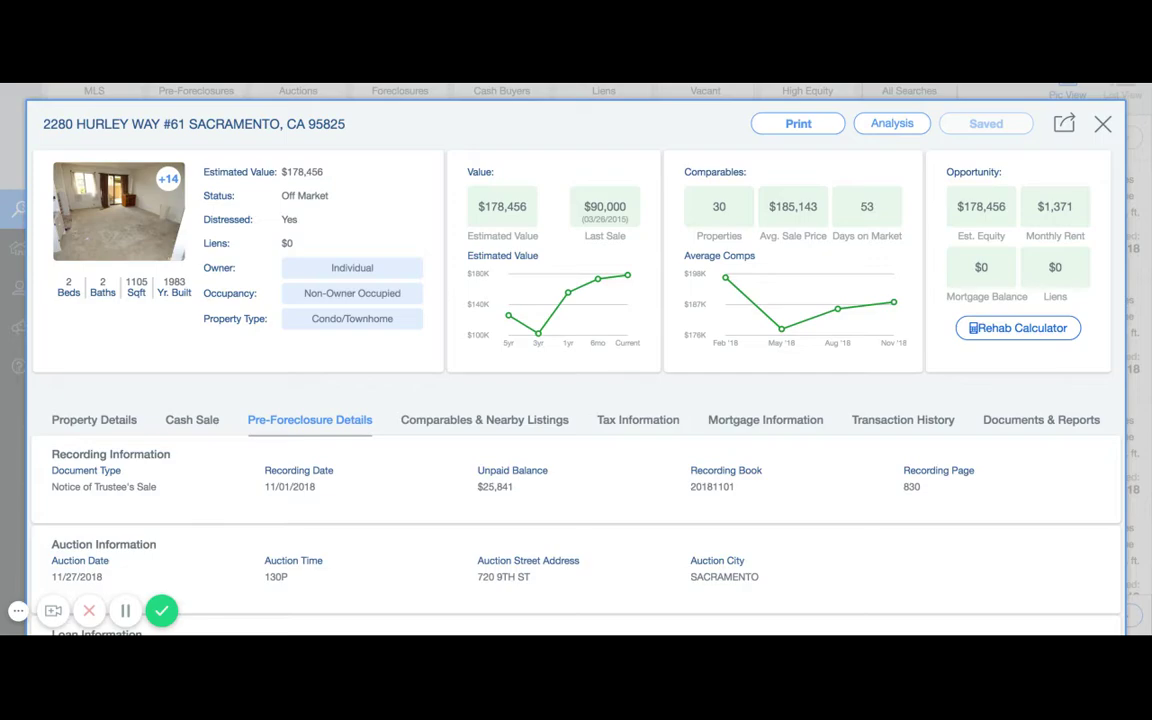
scroll(530, 260, down, 3)
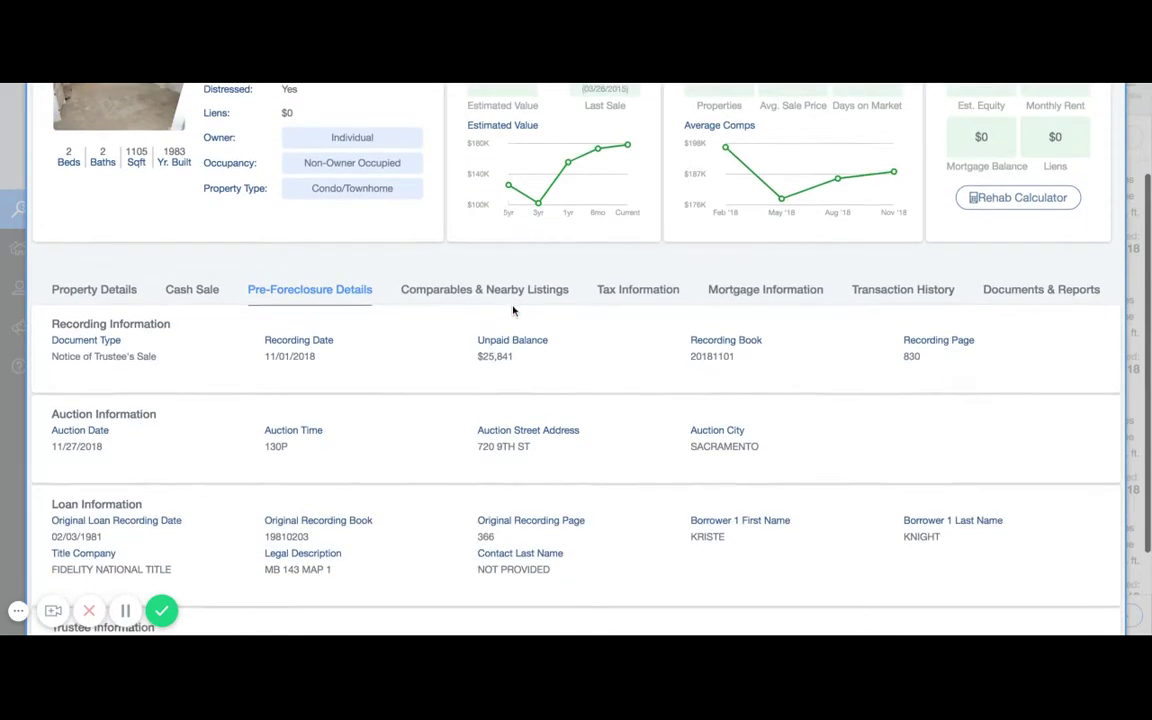
scroll(513, 310, down, 3)
scroll(911, 222, up, 6)
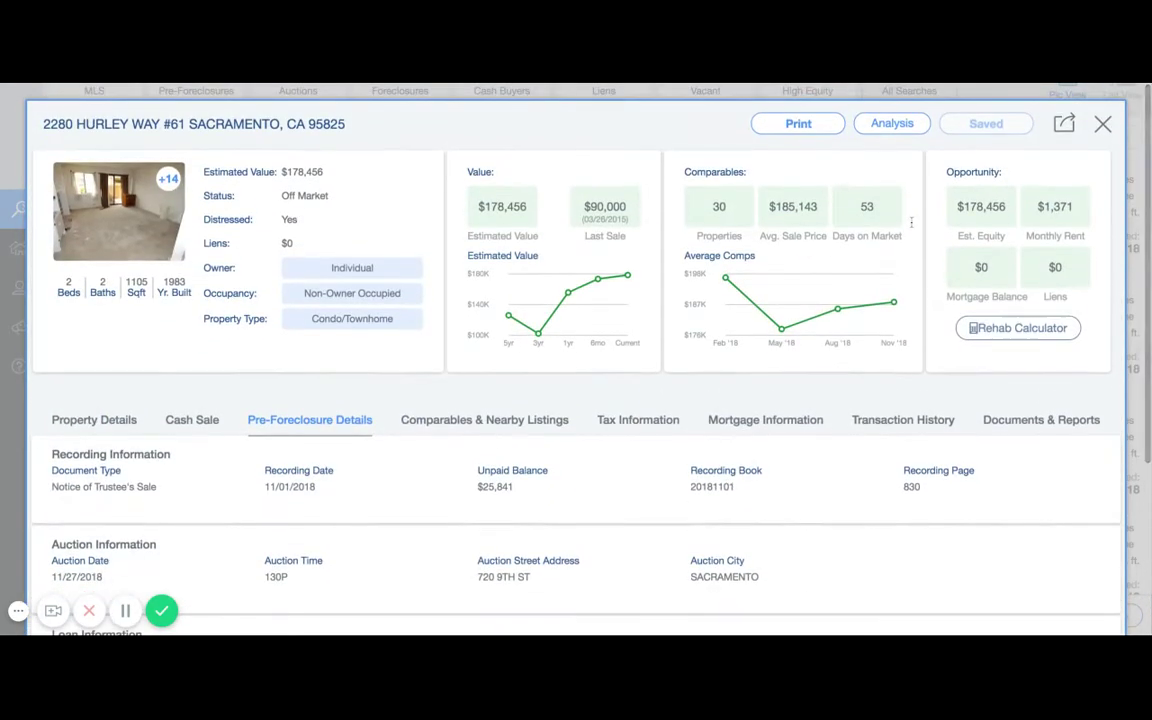
Close the property details and return to the Sacramento, CA map and property results.
click(1102, 124)
scroll(812, 420, up, 2)
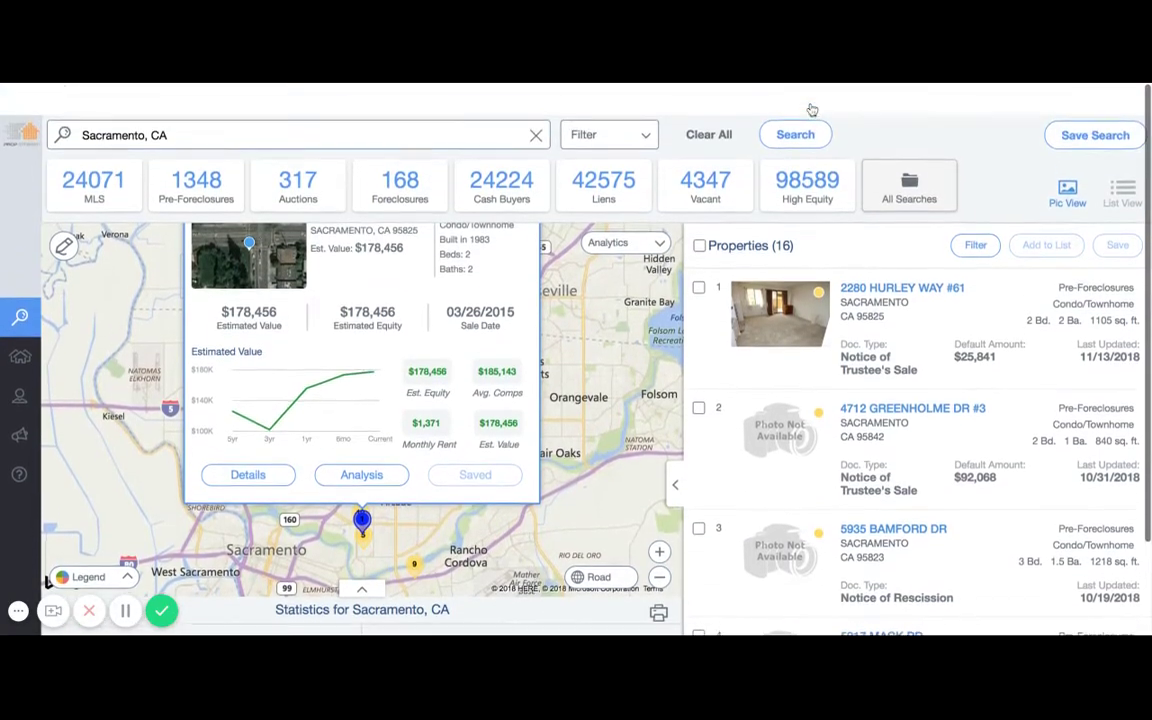
scroll(812, 110, down, 1)
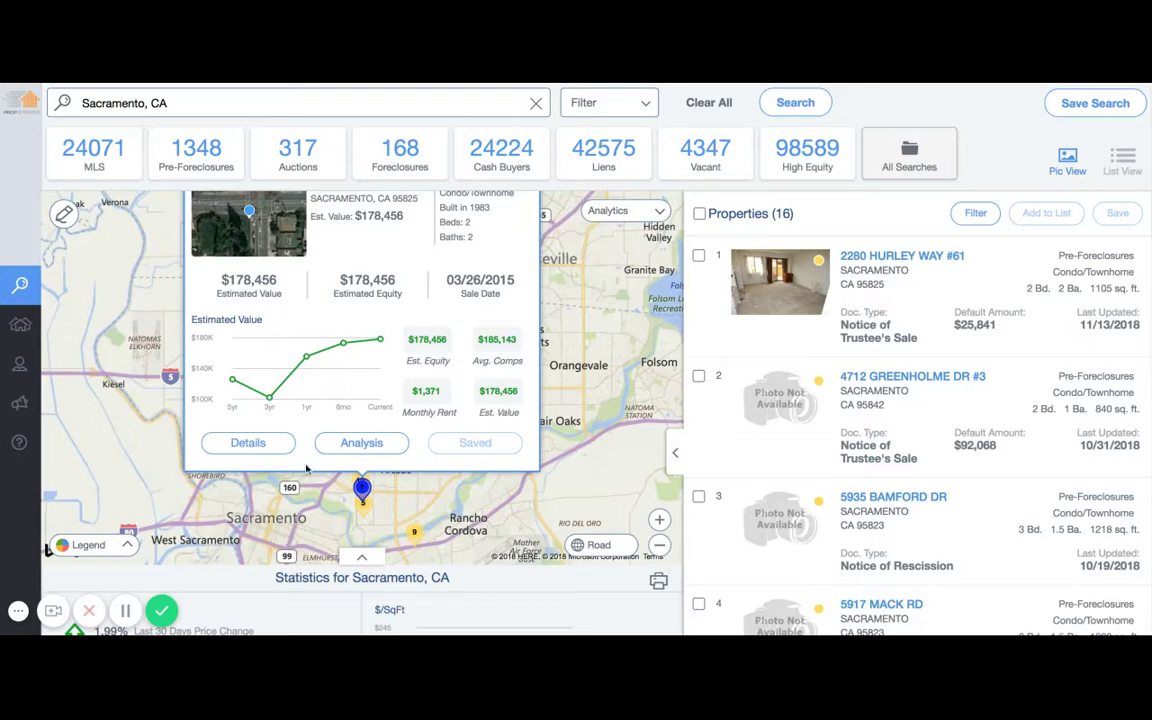
Reopen the saved property's full details from its map card and review the Cash Sale information and comparables summary.
click(249, 442)
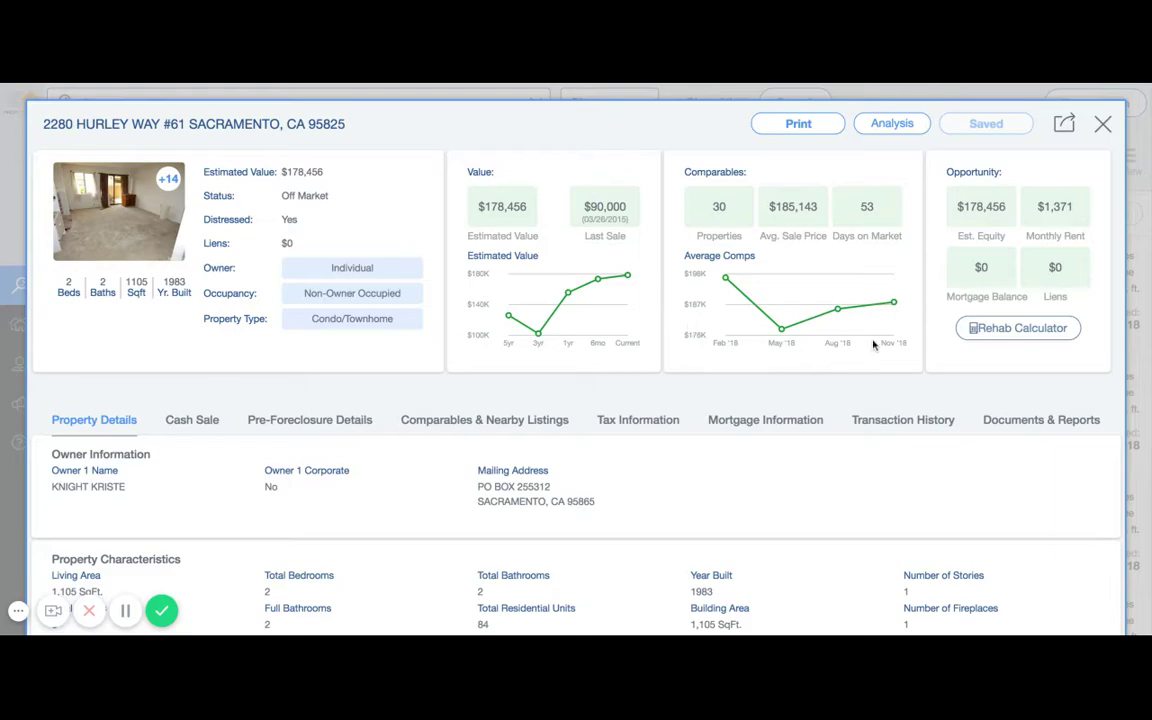
scroll(758, 404, down, 3)
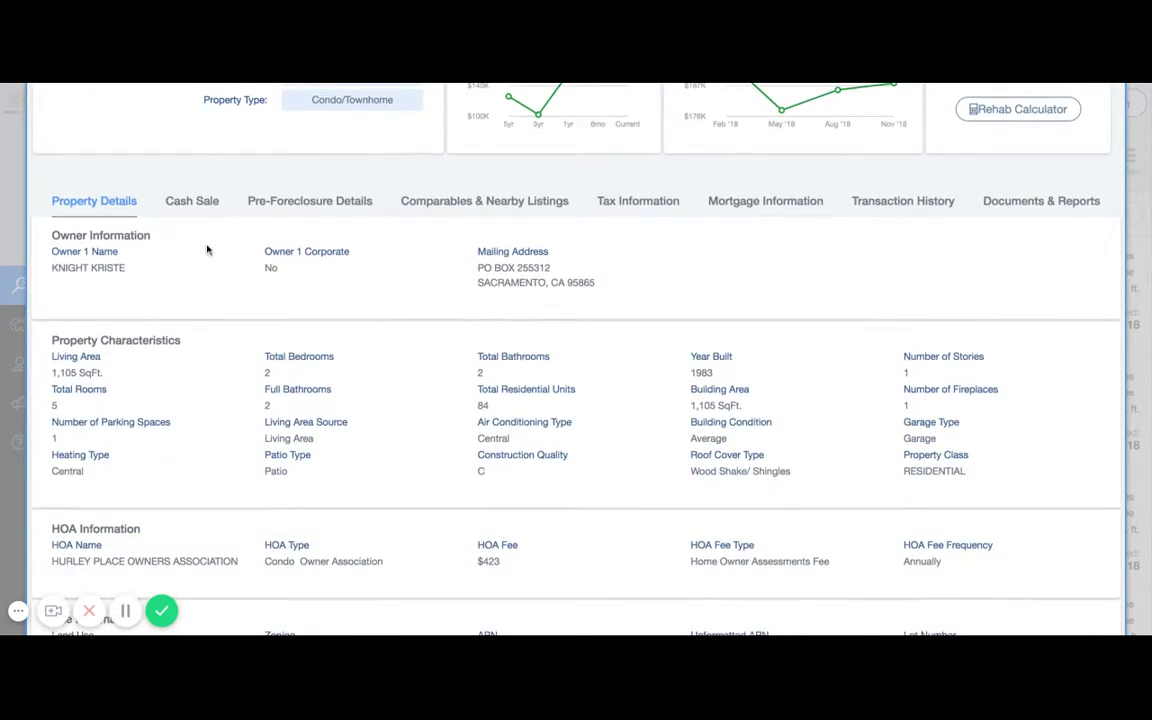
click(194, 203)
scroll(864, 334, up, 3)
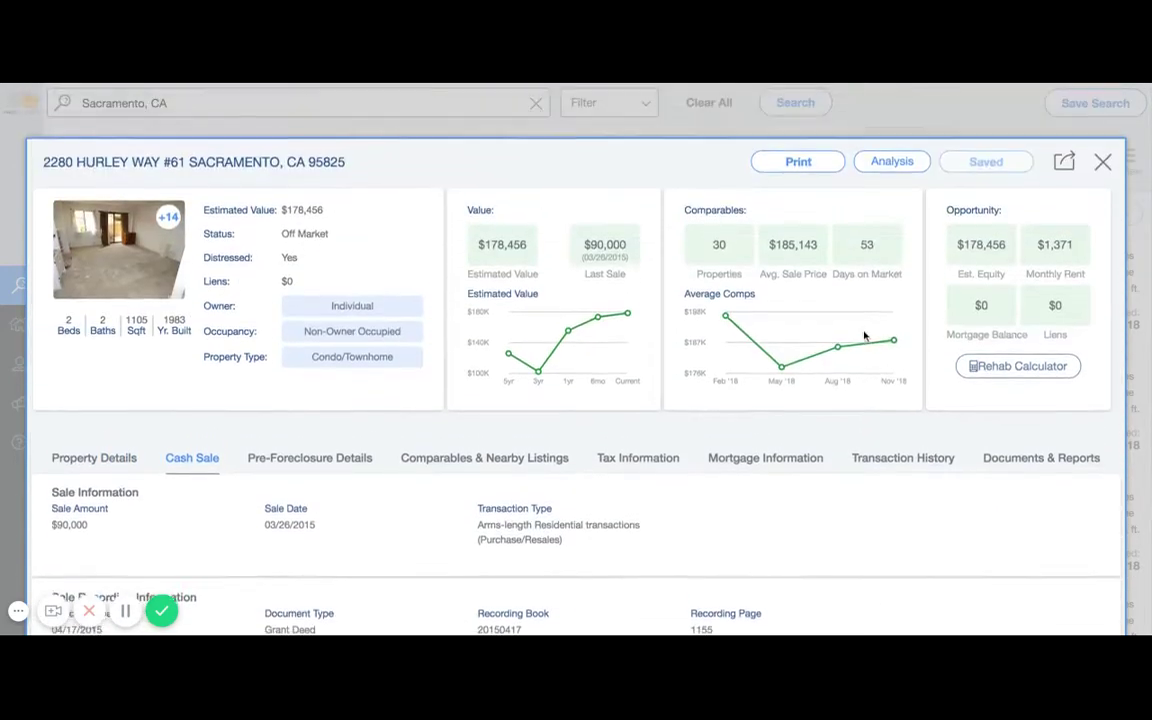
scroll(865, 336, down, 1)
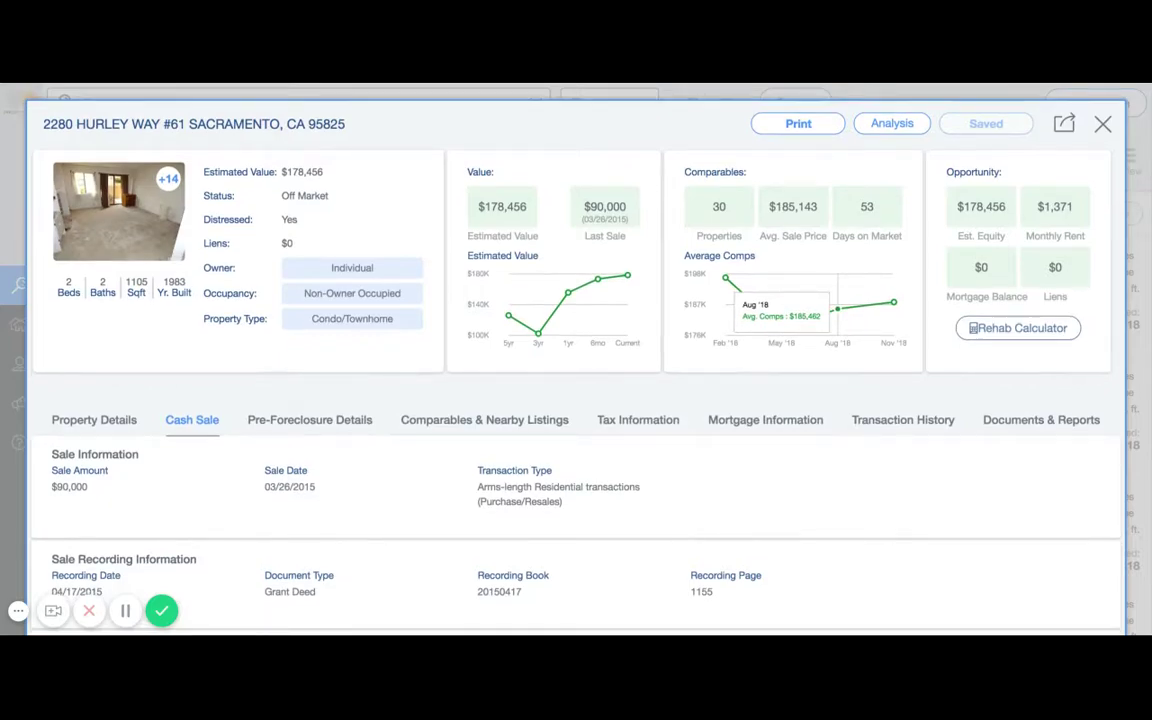